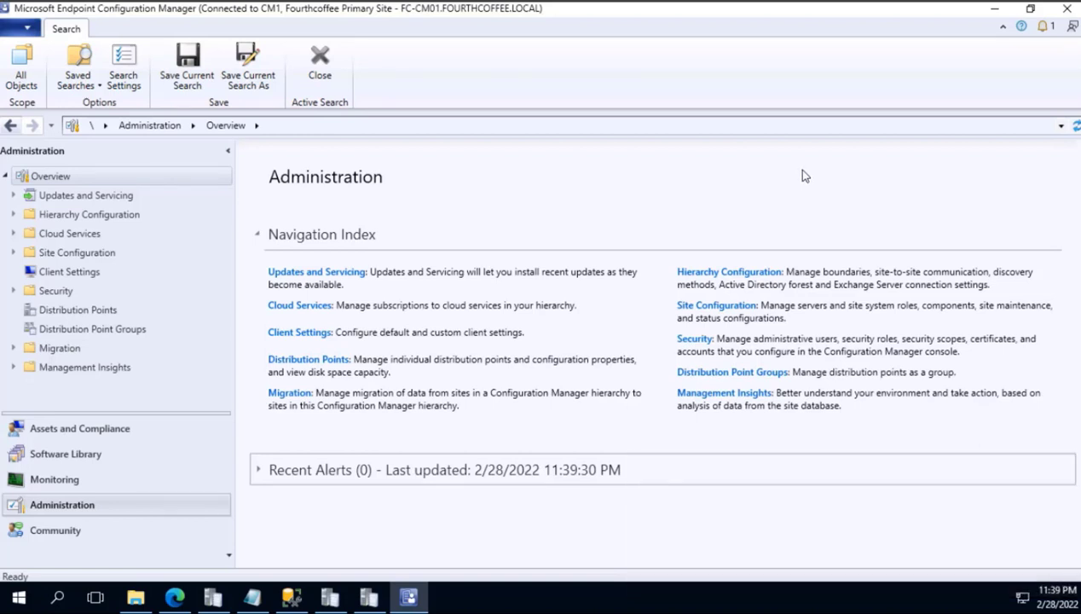
Open the console's blue File menu to reach About Configuration Manager
left_click(19, 27)
Confirm version 2111 in About, then run the prerequisite check on the 2111 Hotfix (KB12959506)
left_click(58, 165)
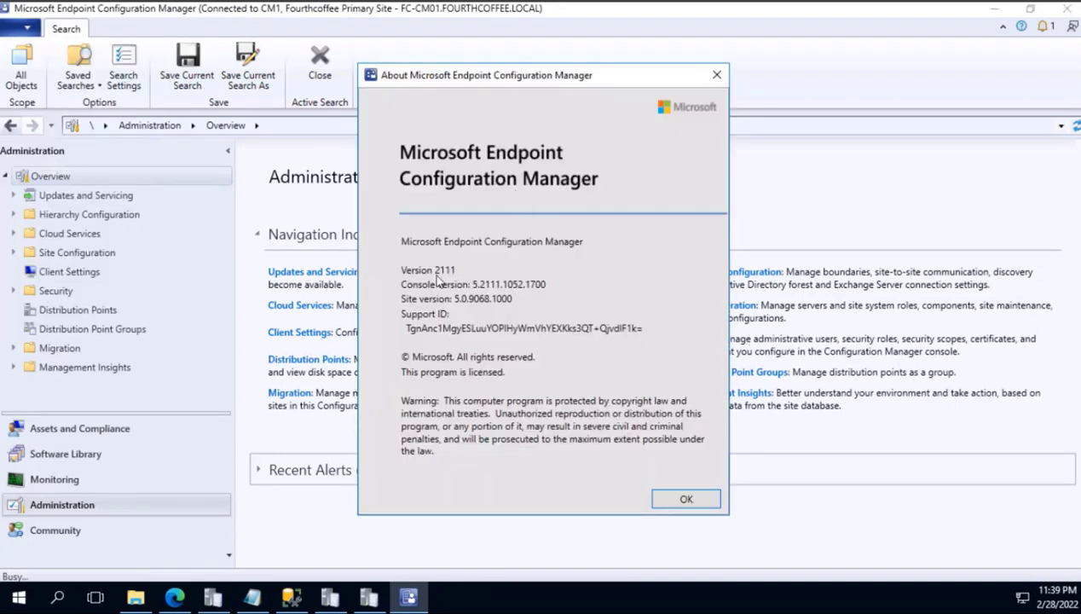
left_click(715, 76)
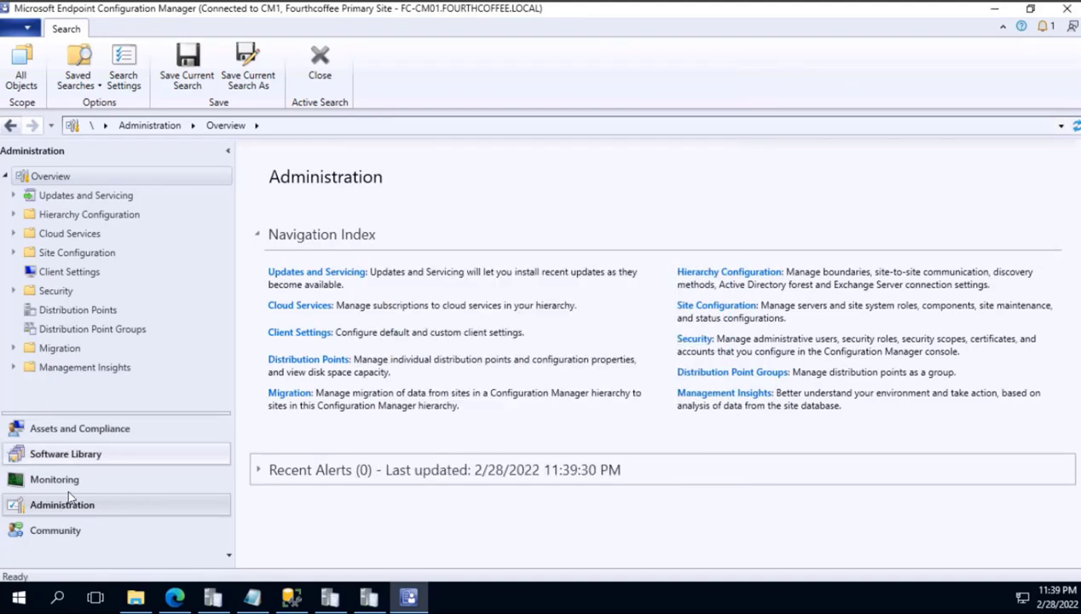
left_click(36, 196)
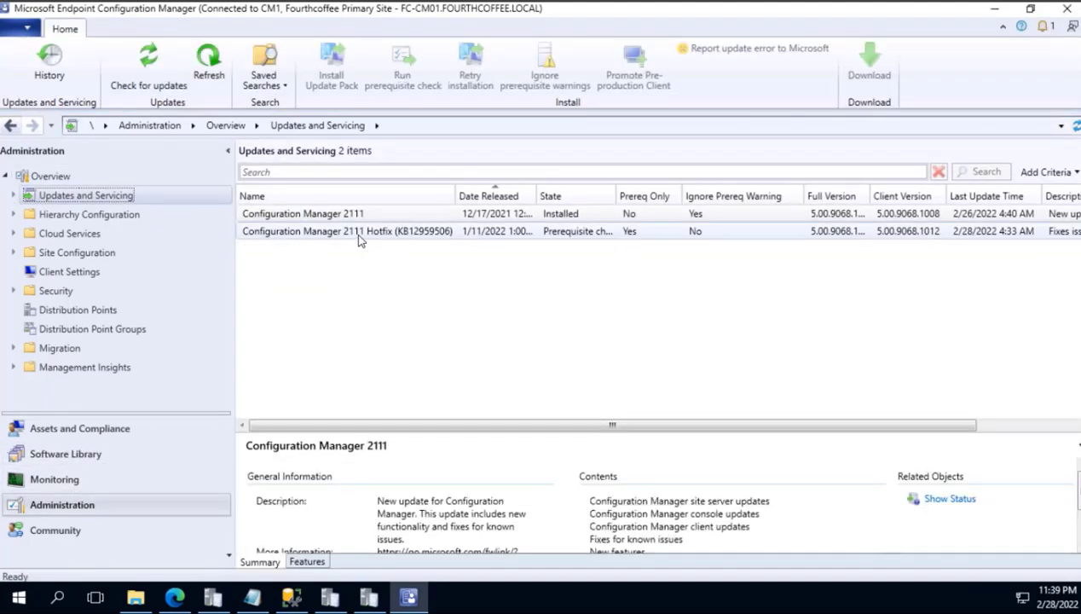
left_click(359, 232)
right_click(359, 239)
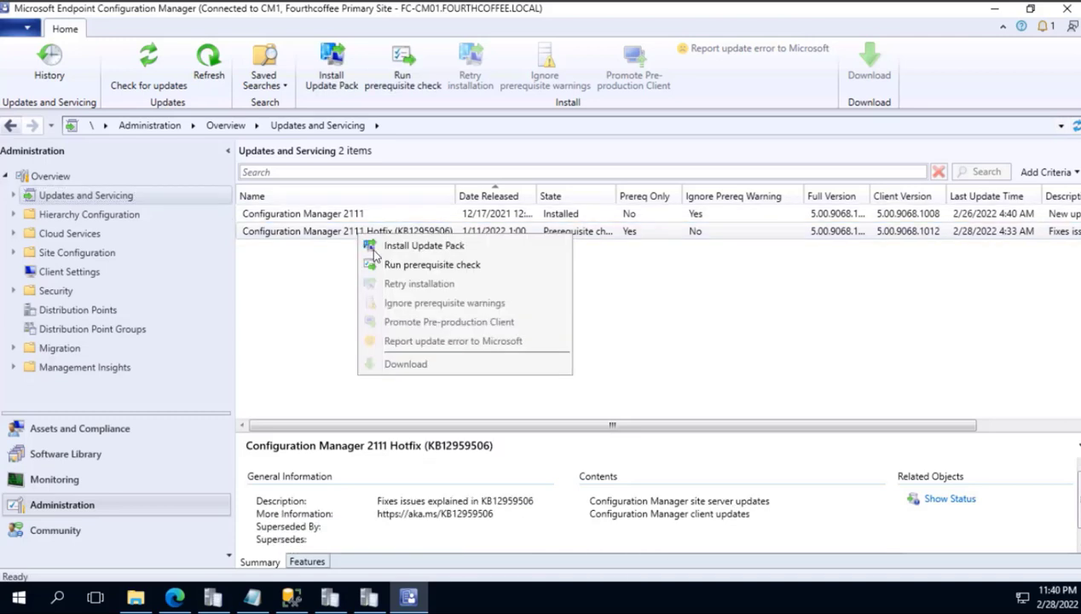
left_click(380, 268)
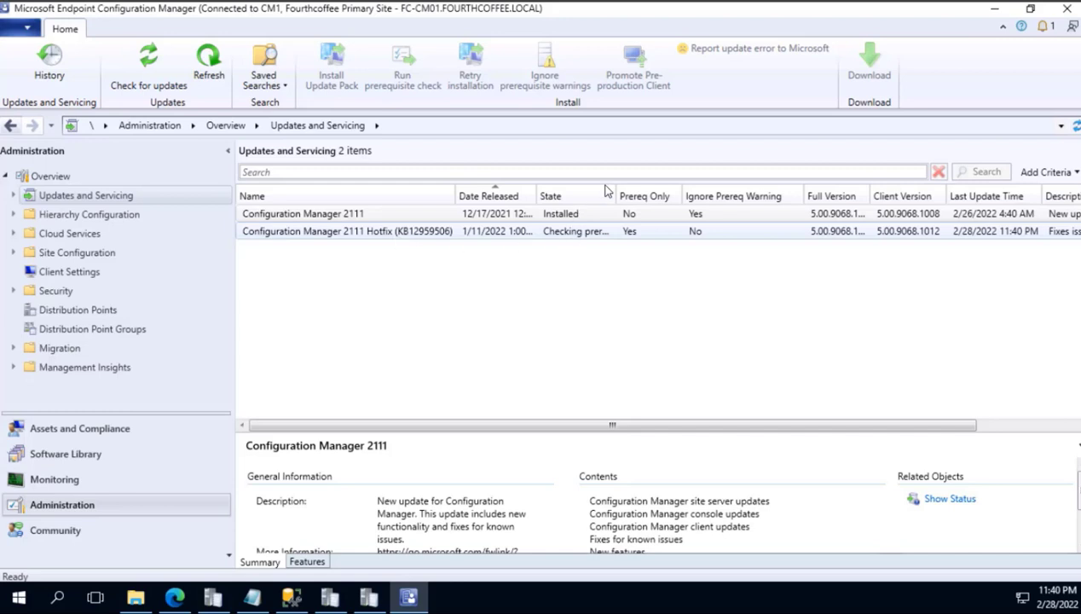
Widen the State column and bring up the hotfix's installation status
left_click_drag(617, 196, 719, 196)
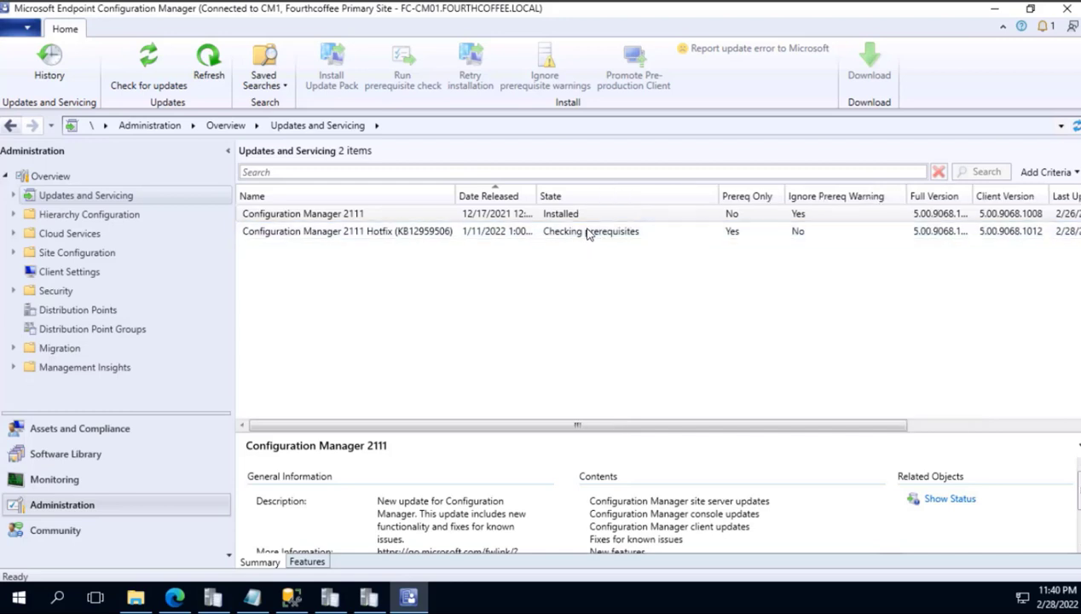
left_click(554, 235)
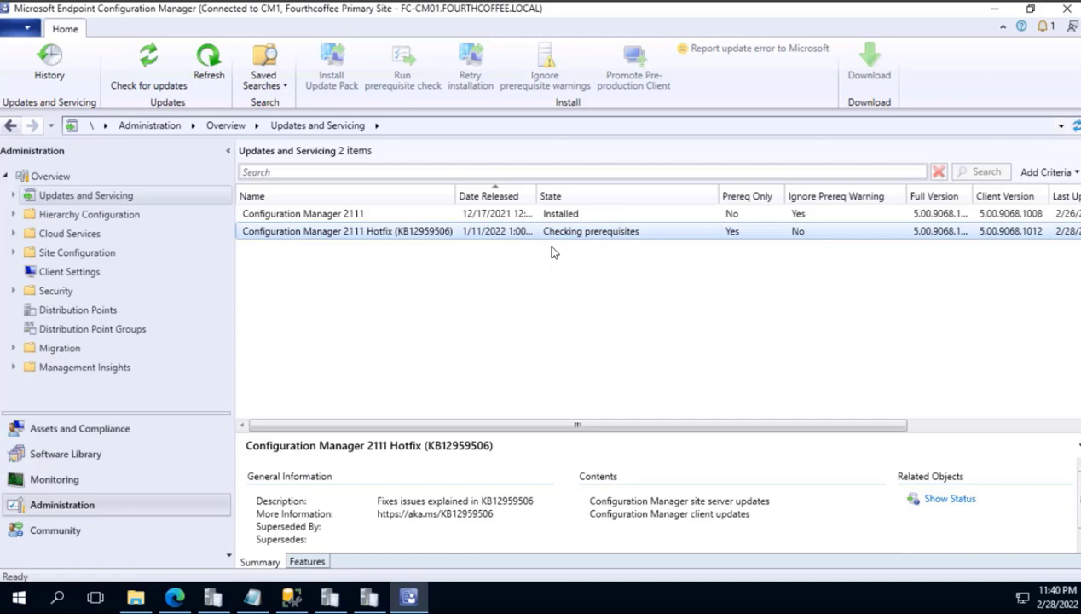
left_click(949, 501)
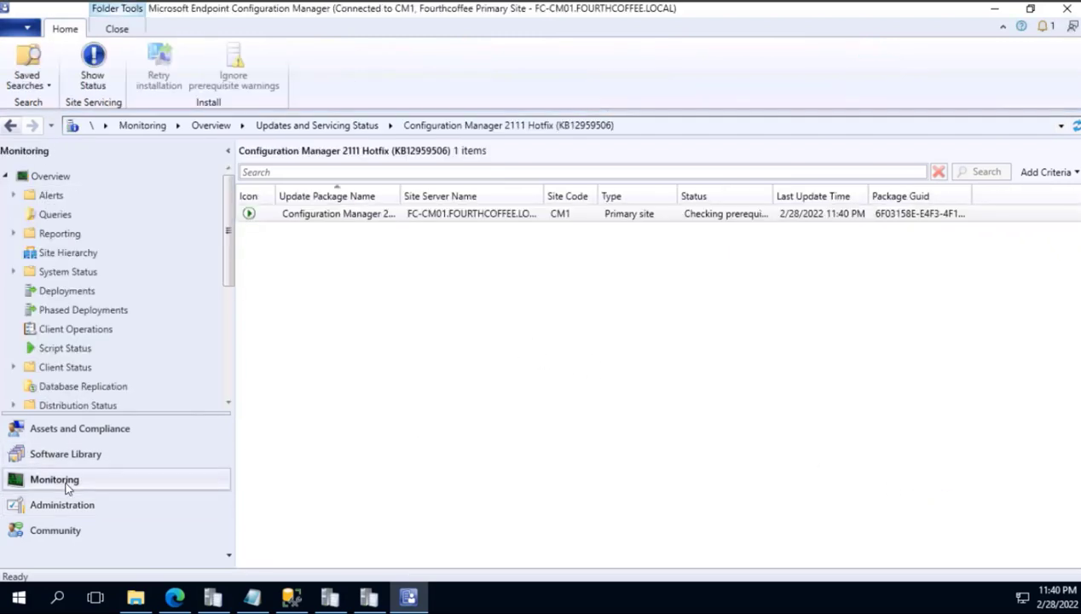
Open the hotfix's Update Pack Installation Status and scroll through its Prerequisite Check results
left_click(249, 213)
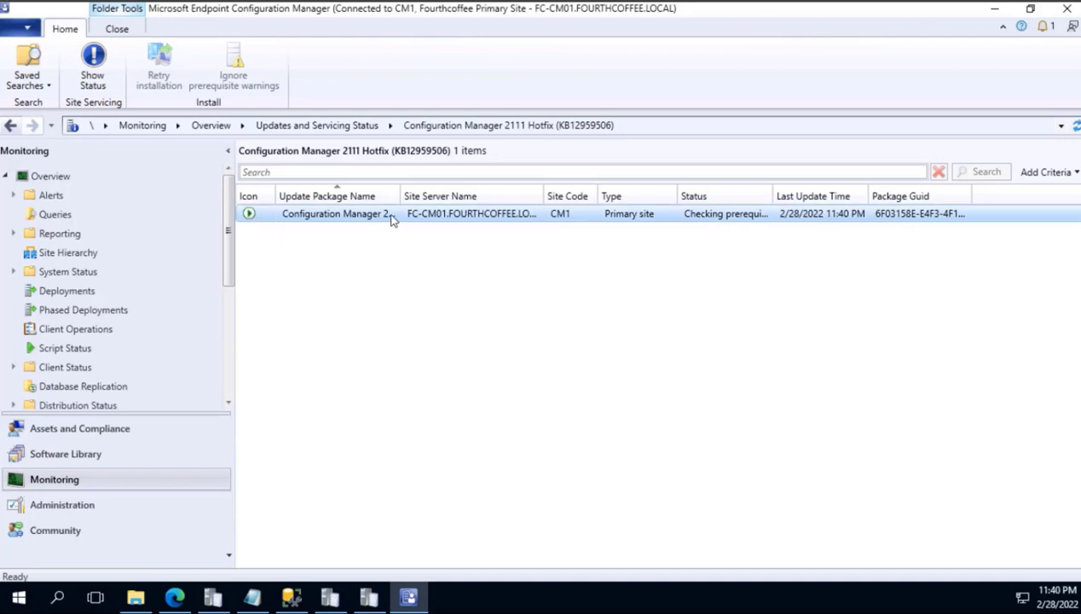
right_click(522, 222)
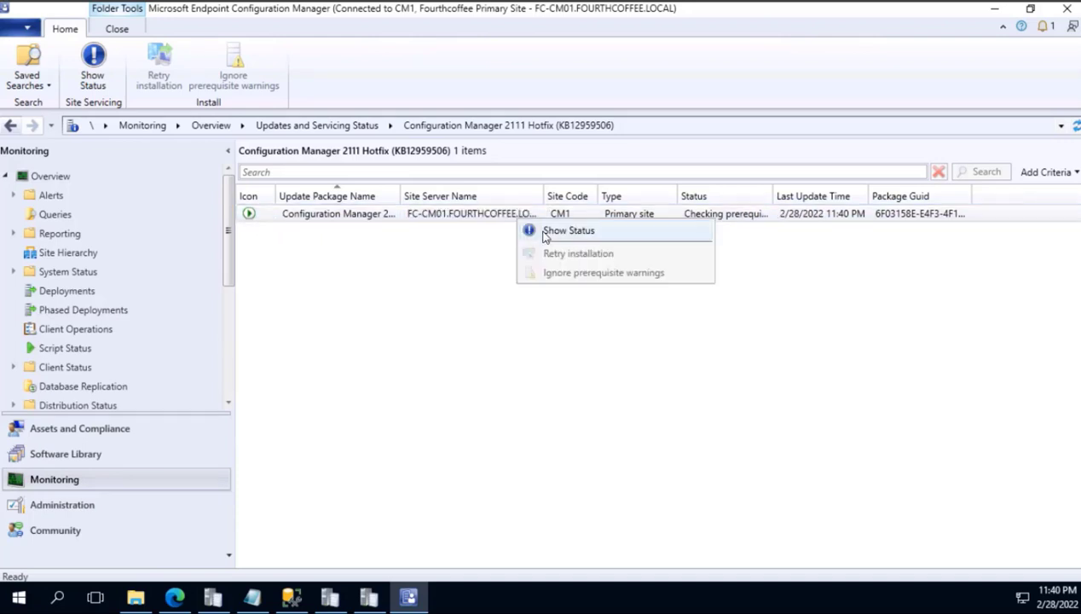
left_click(568, 231)
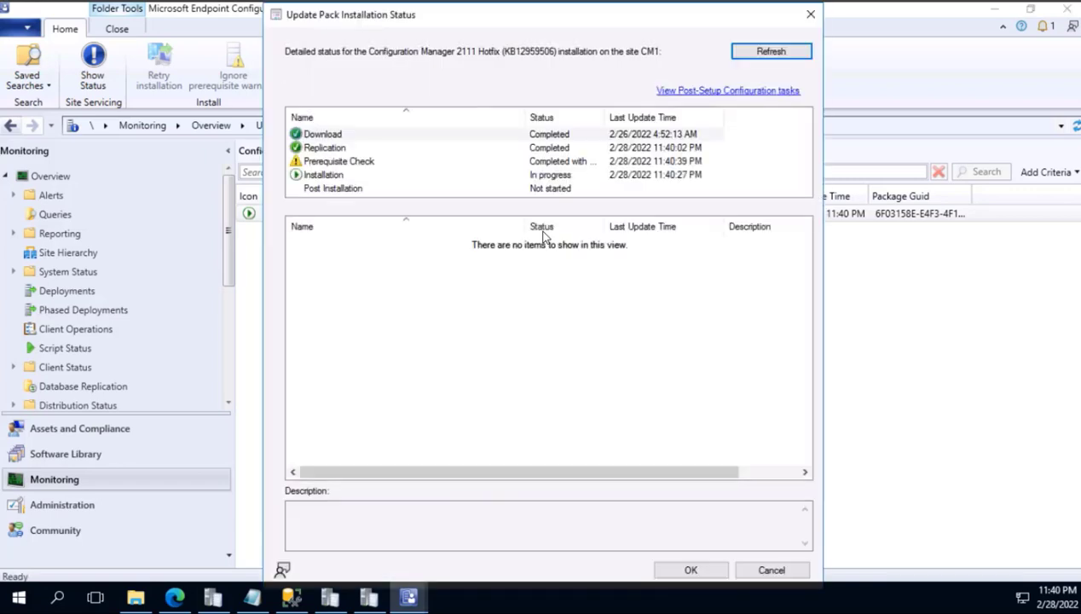
left_click(329, 164)
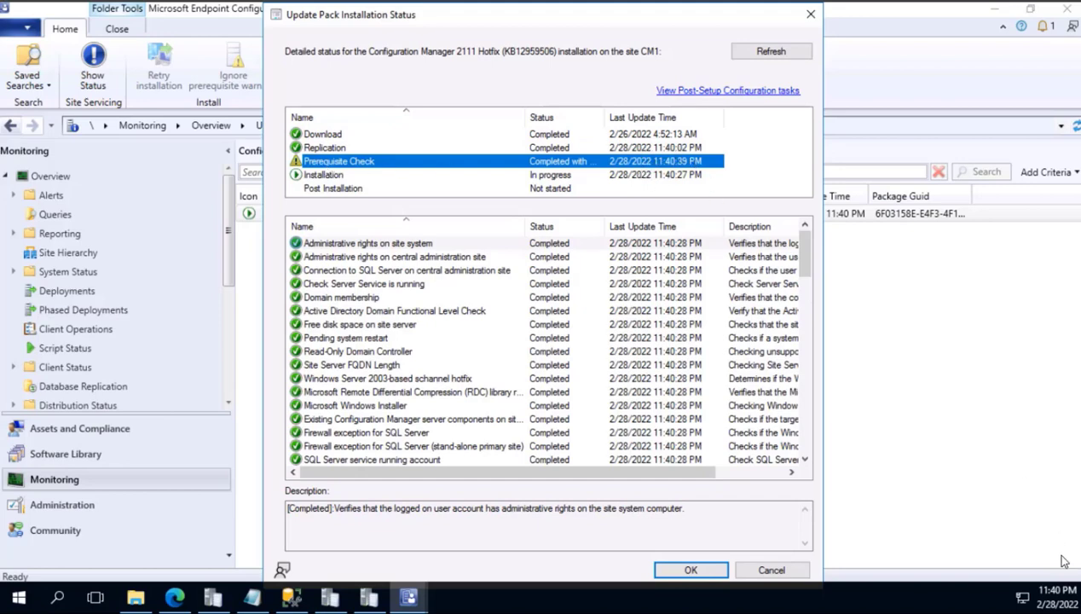
scroll(312, 287, "down", 9)
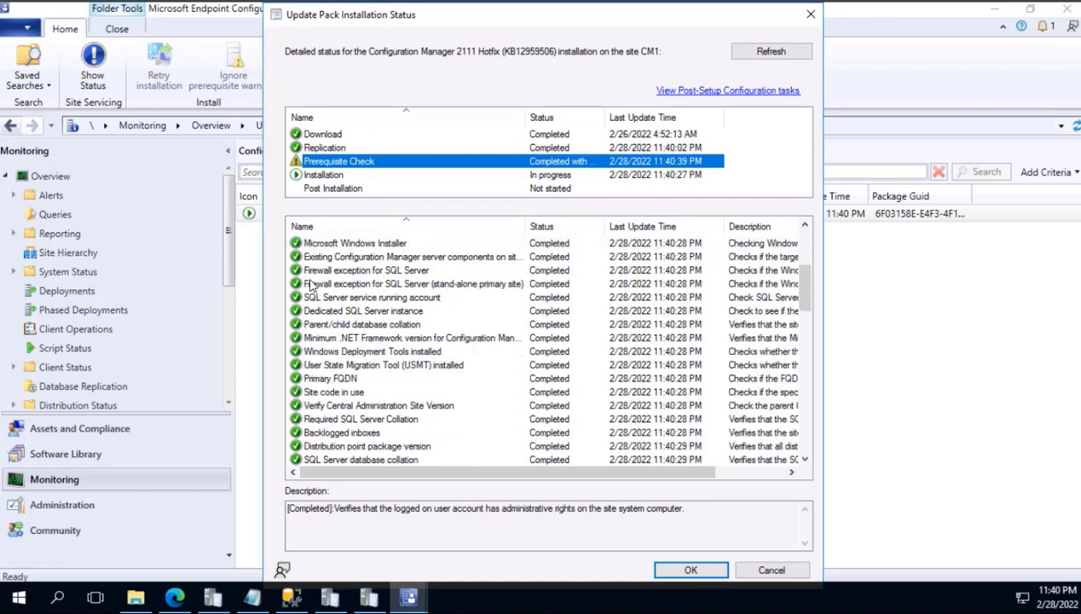
scroll(313, 286, "down", 10)
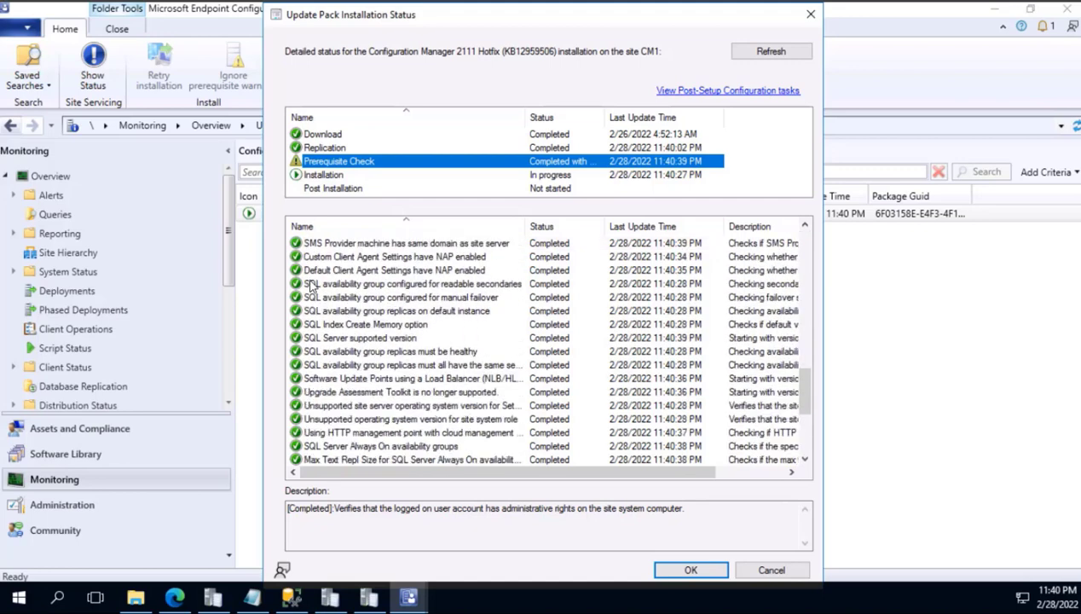
Select the 'Check if HTTPS or Enhanced HTTP is enabled' warning and highlight its fwlink URL
left_click(318, 392)
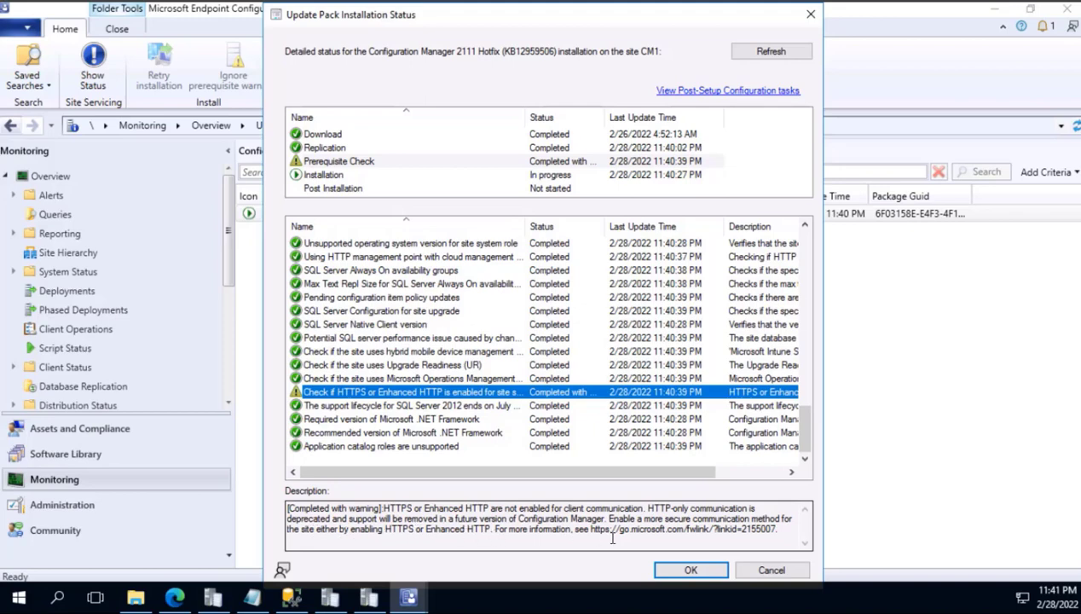
left_click_drag(774, 529, 588, 533)
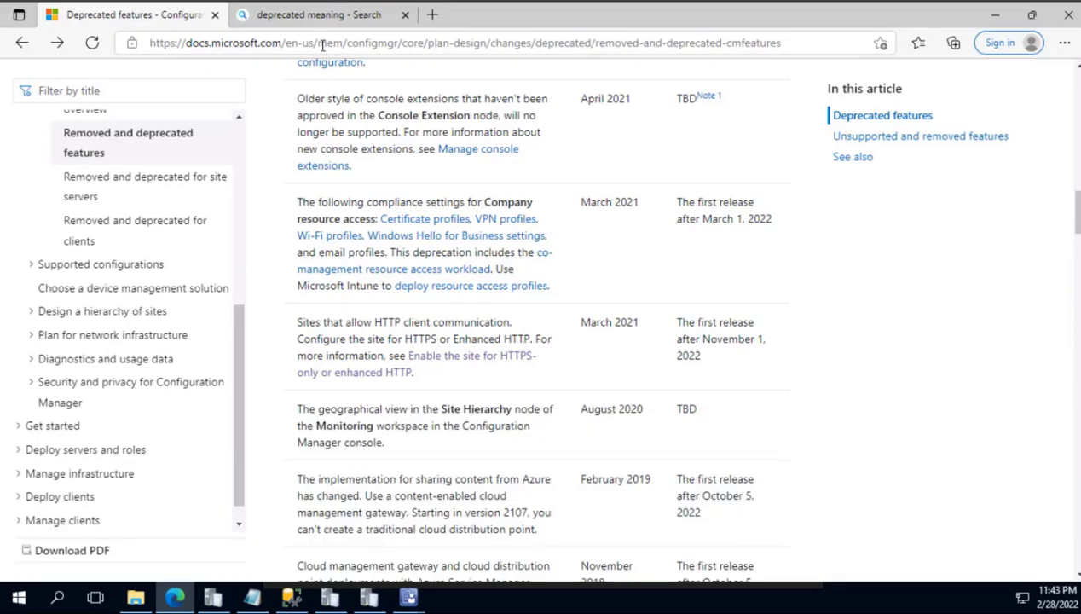
Paste the copied link into Edge, open the deprecated-features article and search it for 'https'
left_click(322, 46)
type("https://go.microsoft.com/fwlink/?linkid=2155007.")
key("Return")
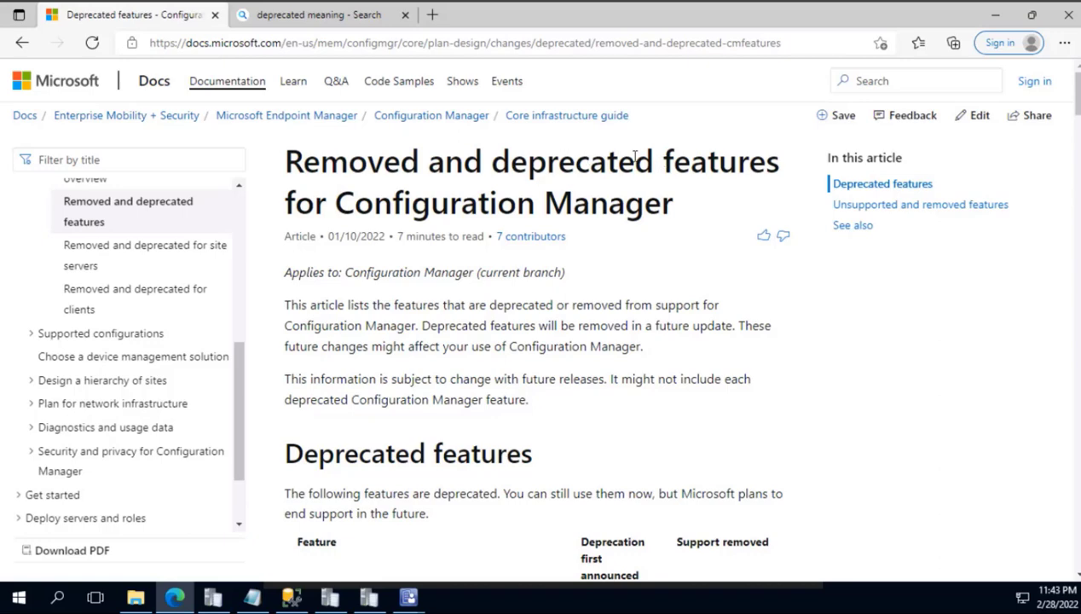
left_click(317, 17)
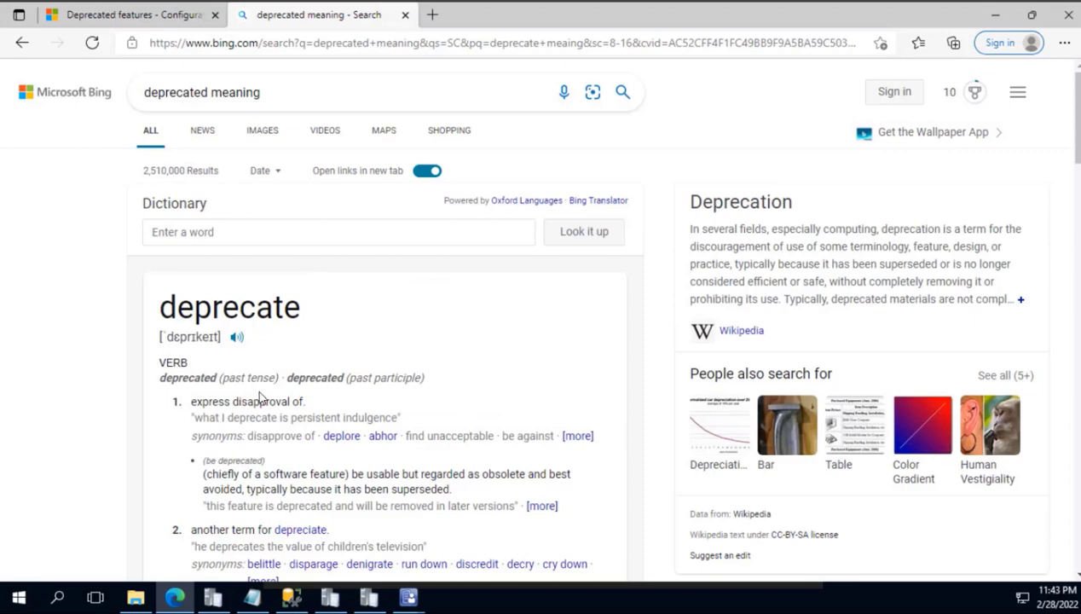
left_click(89, 26)
scroll(624, 447, "down", 5)
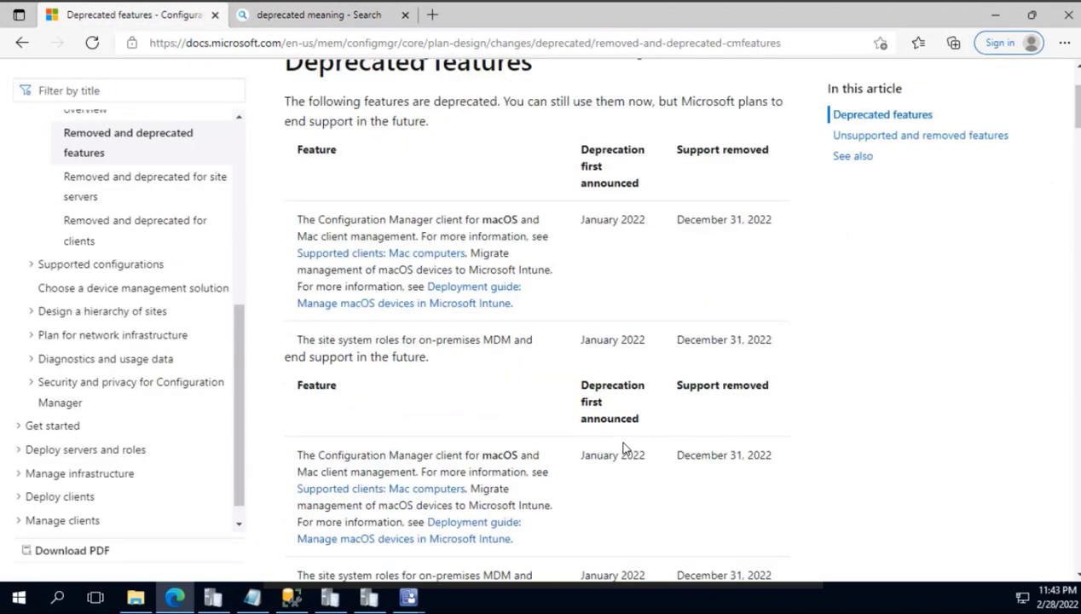
scroll(623, 447, "down", 2)
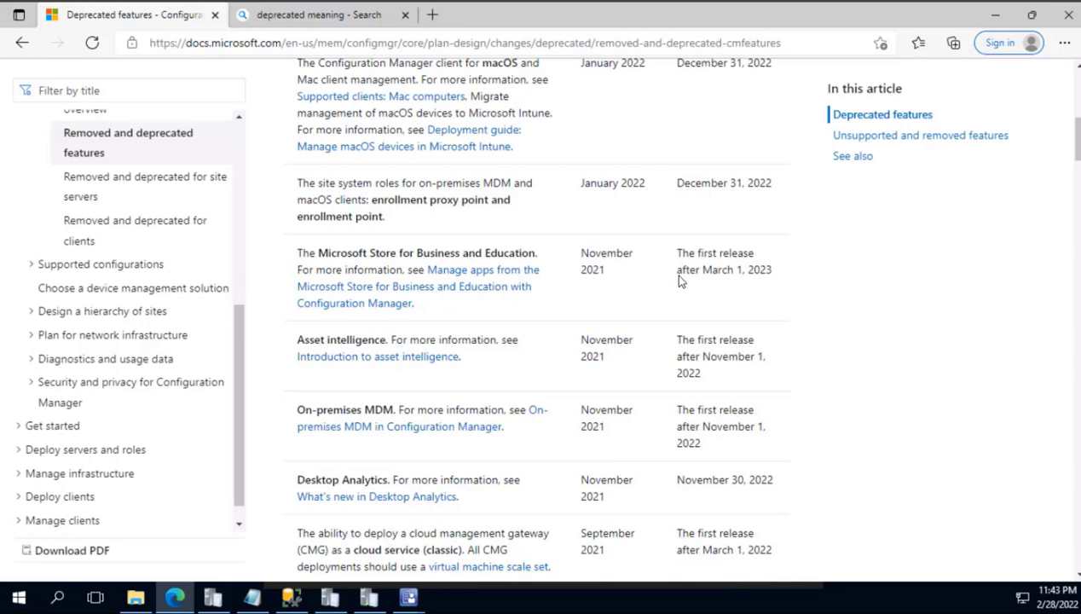
key("ctrl+f")
type("t")
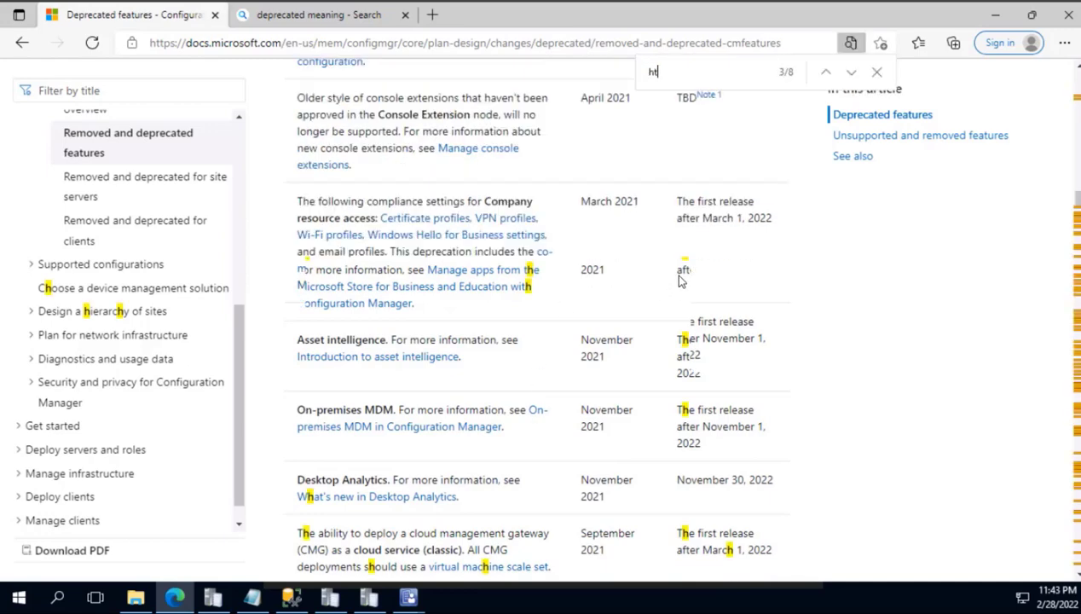
type("htps")
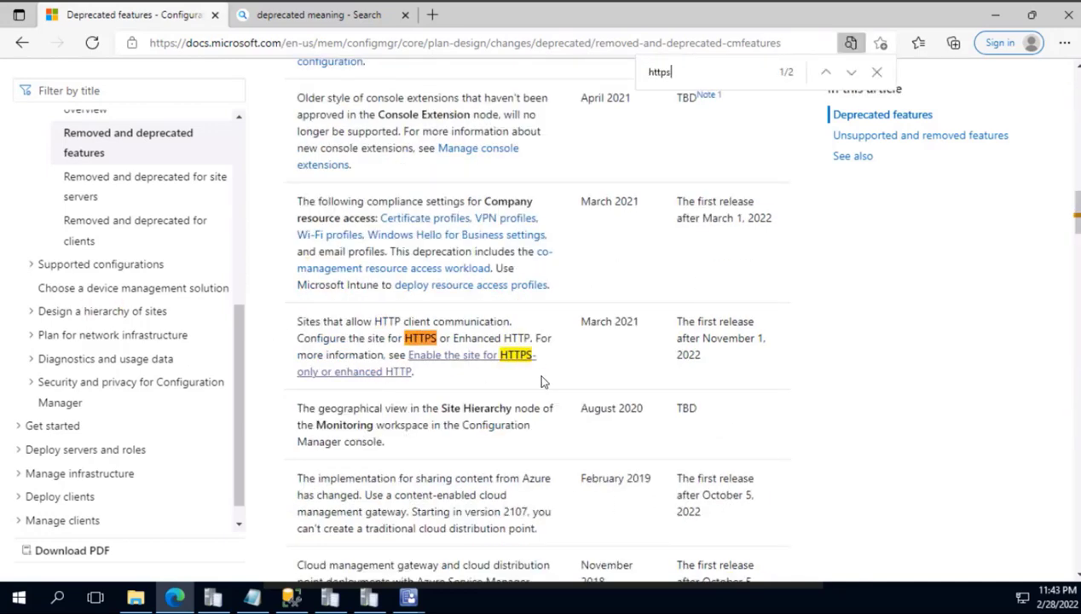
Read the 'Enable the site for HTTPS-only or enhanced HTTP' section, then launch a Configuration Manager Console
left_click(438, 359)
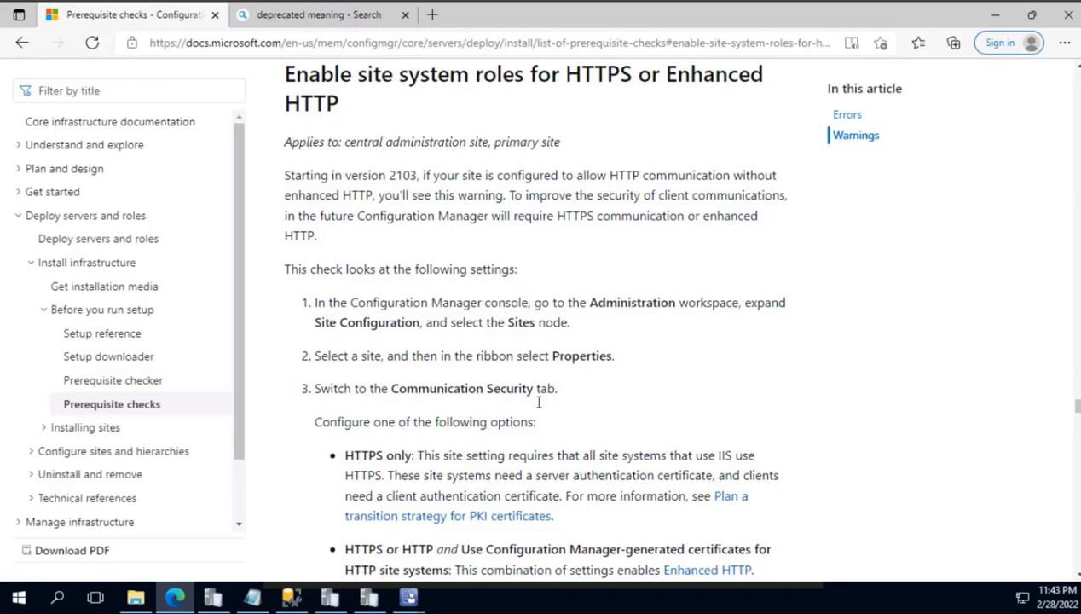
scroll(518, 415, "down", 5)
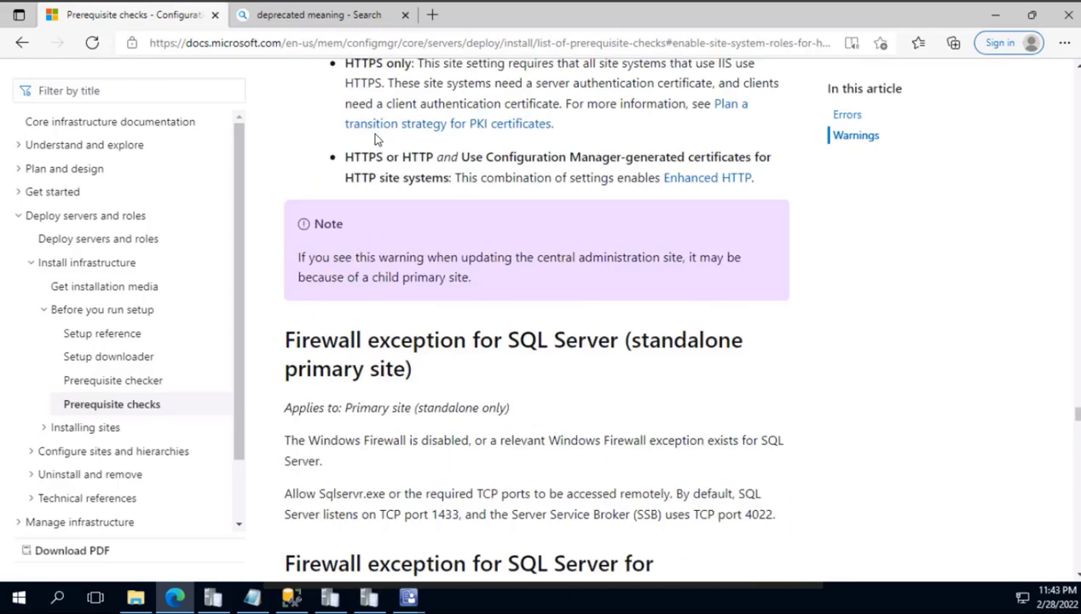
scroll(403, 237, "up", 5)
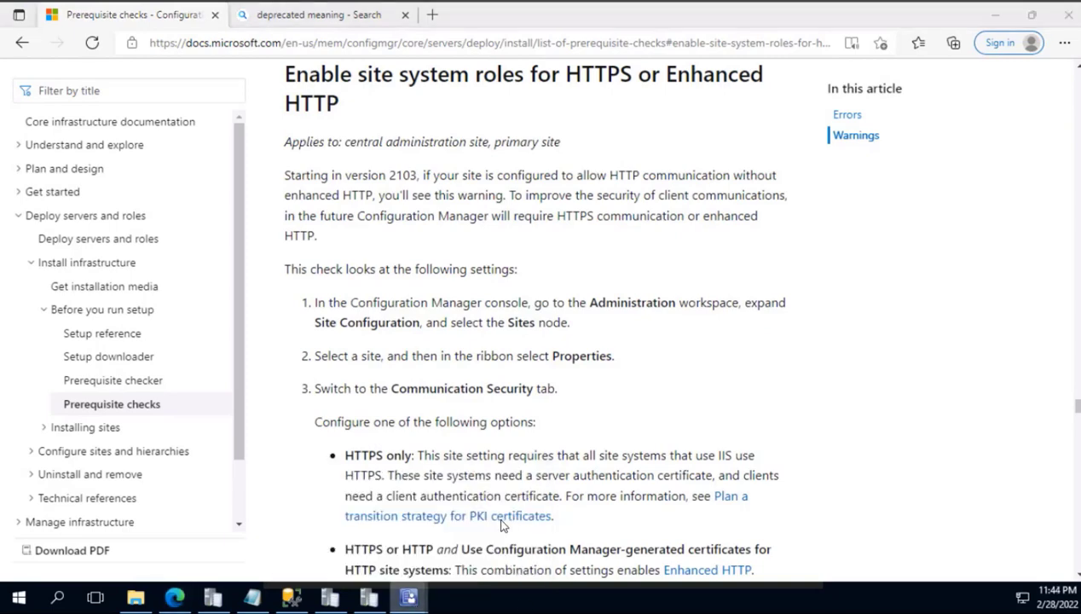
right_click(421, 591)
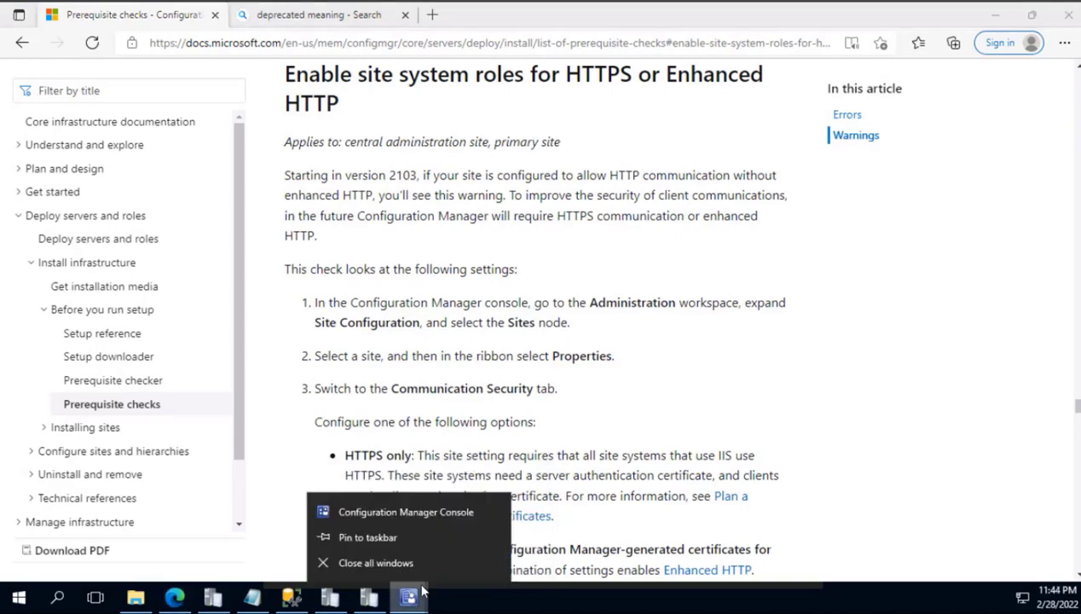
left_click(390, 513)
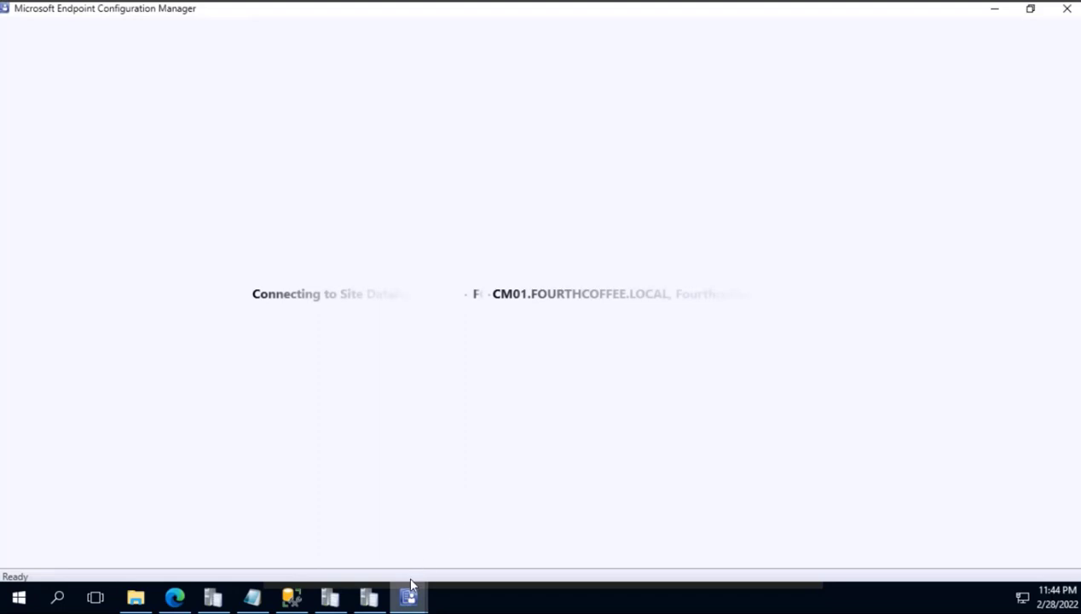
Bring the Configuration Manager console window back in front of the docs page
mouse_move(410, 597)
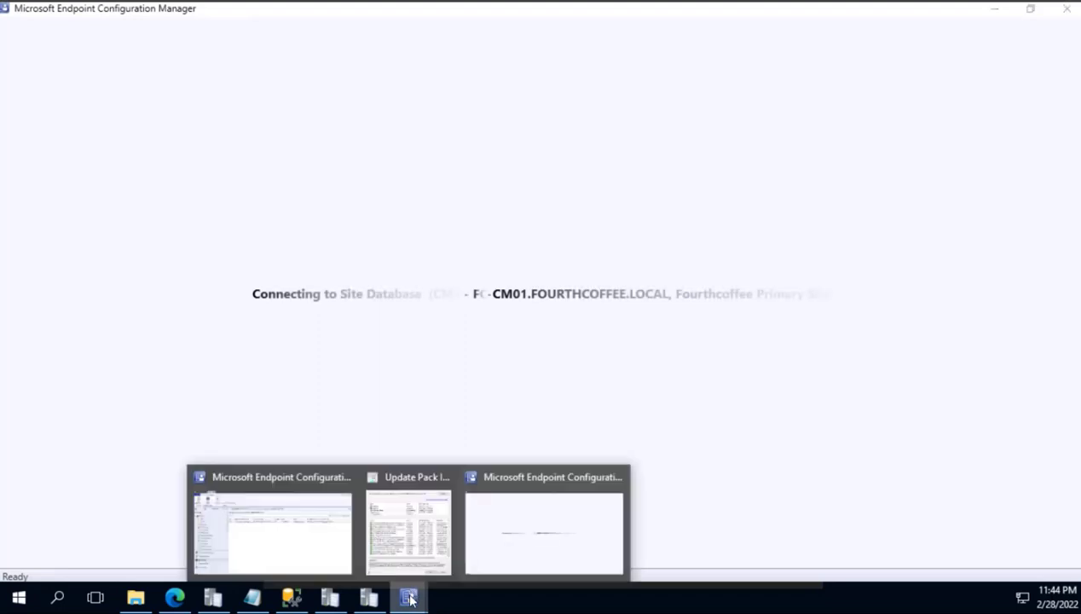
left_click(426, 533)
left_click(805, 12)
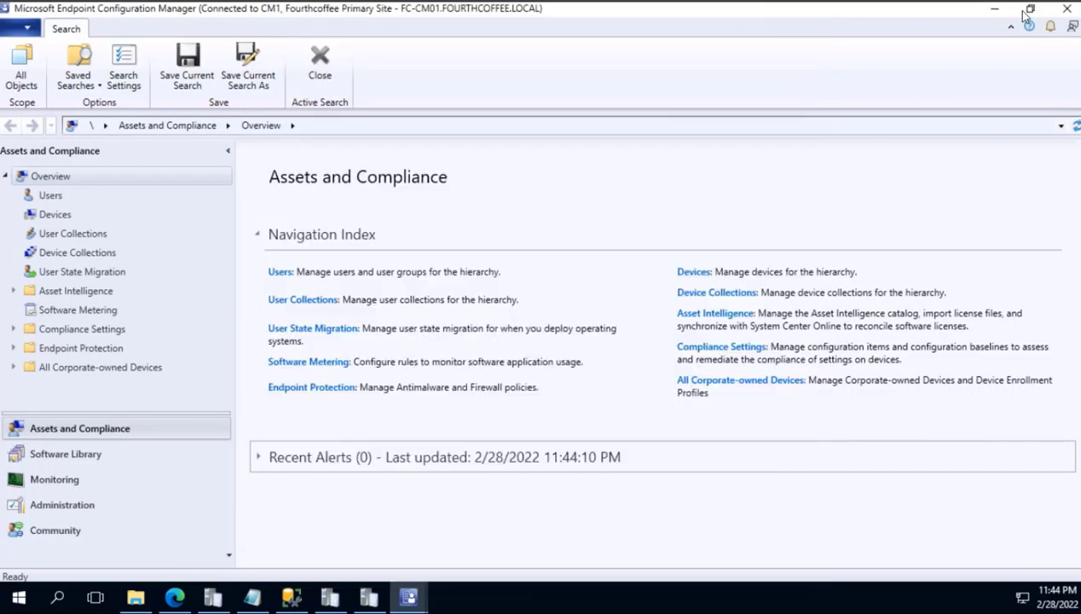
left_click(1066, 8)
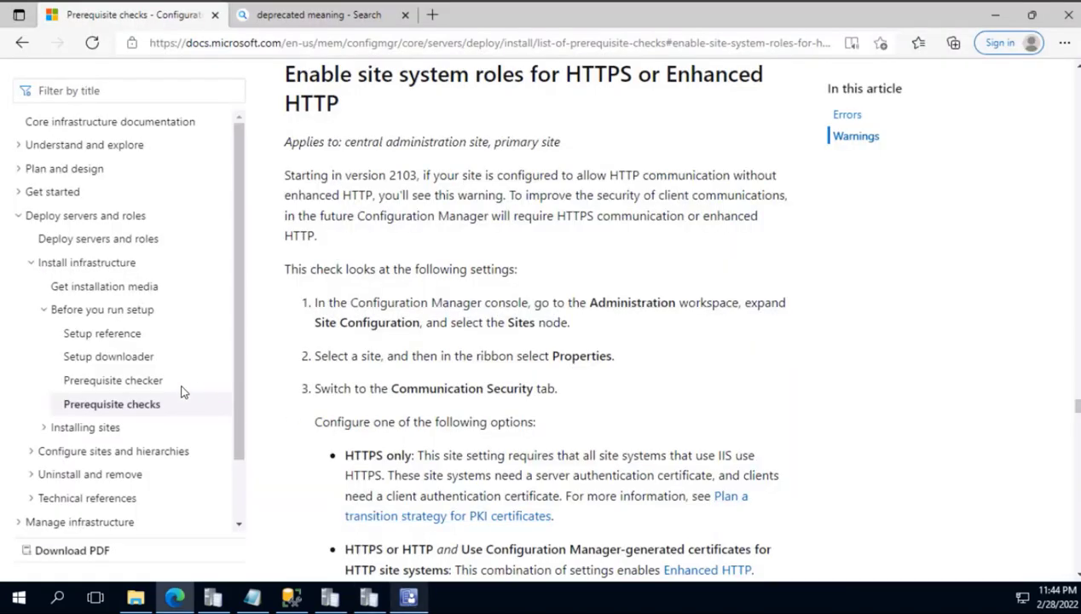
left_click(415, 599)
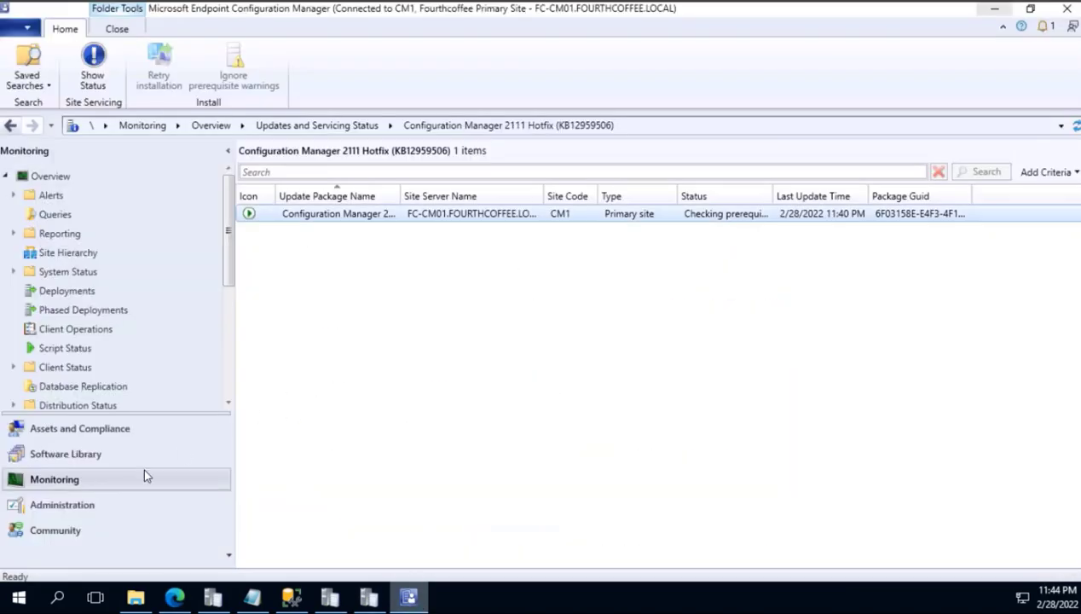
Go to Administration > Site Configuration > Sites and select the CM1 primary site
left_click(53, 505)
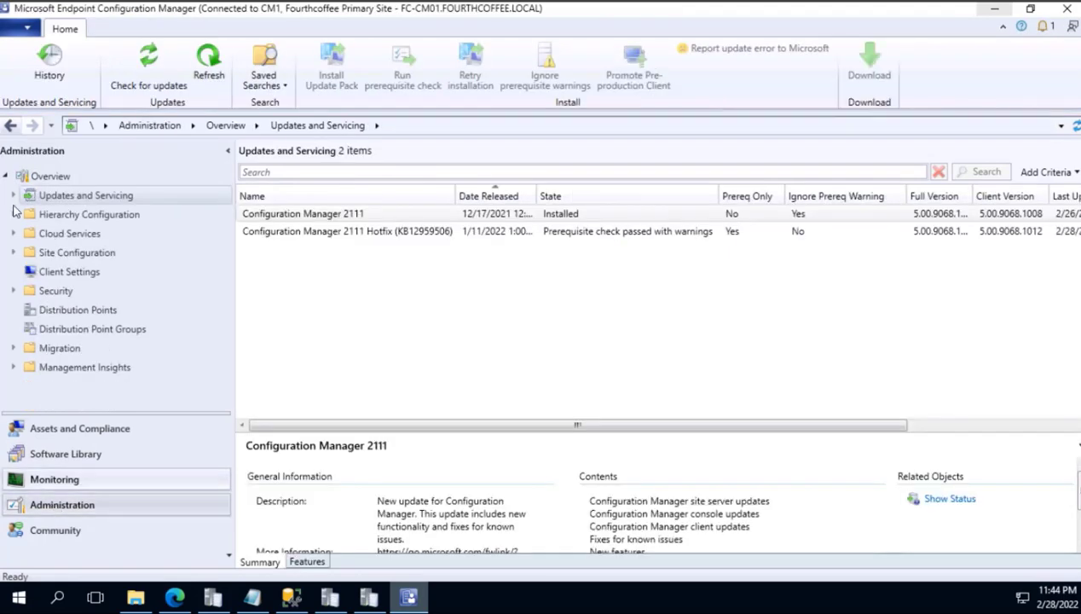
left_click(12, 253)
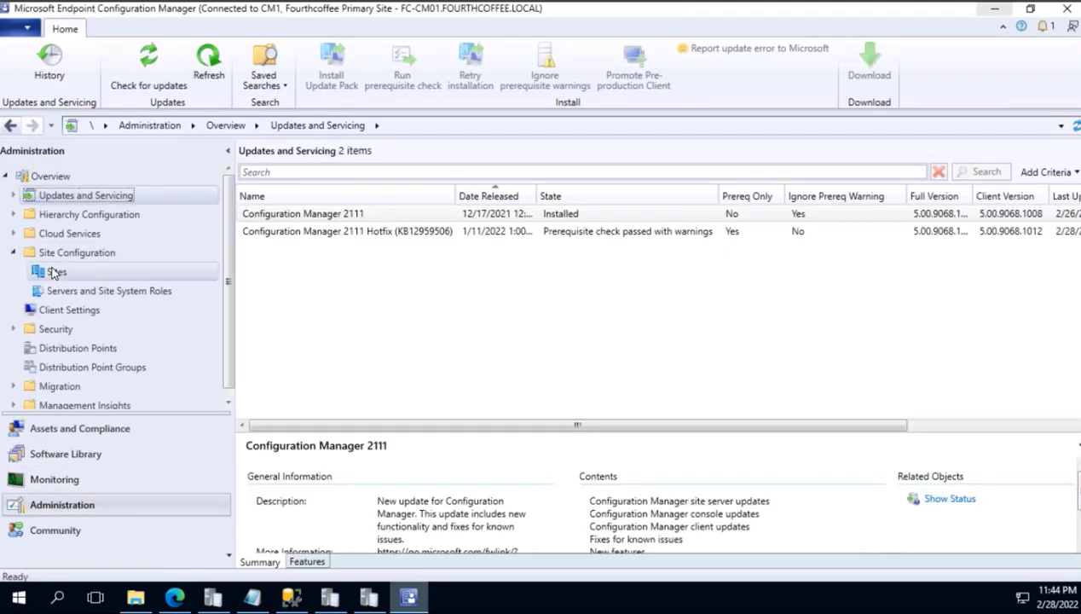
left_click(56, 271)
left_click(357, 215)
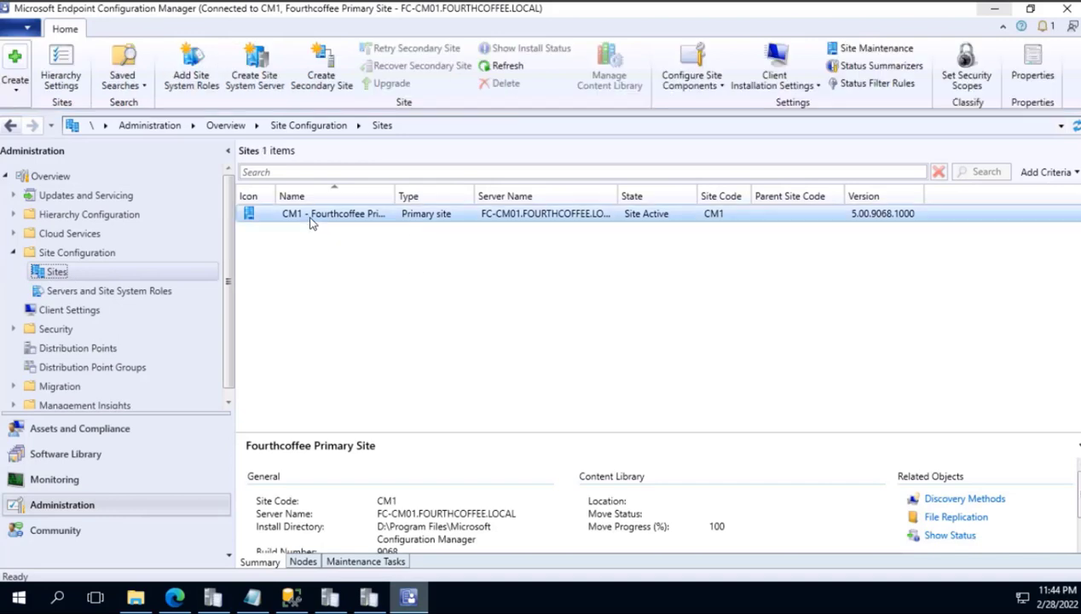
In CM1's Communication Security properties, enable Configuration Manager-generated certificates for HTTP site systems
right_click(353, 218)
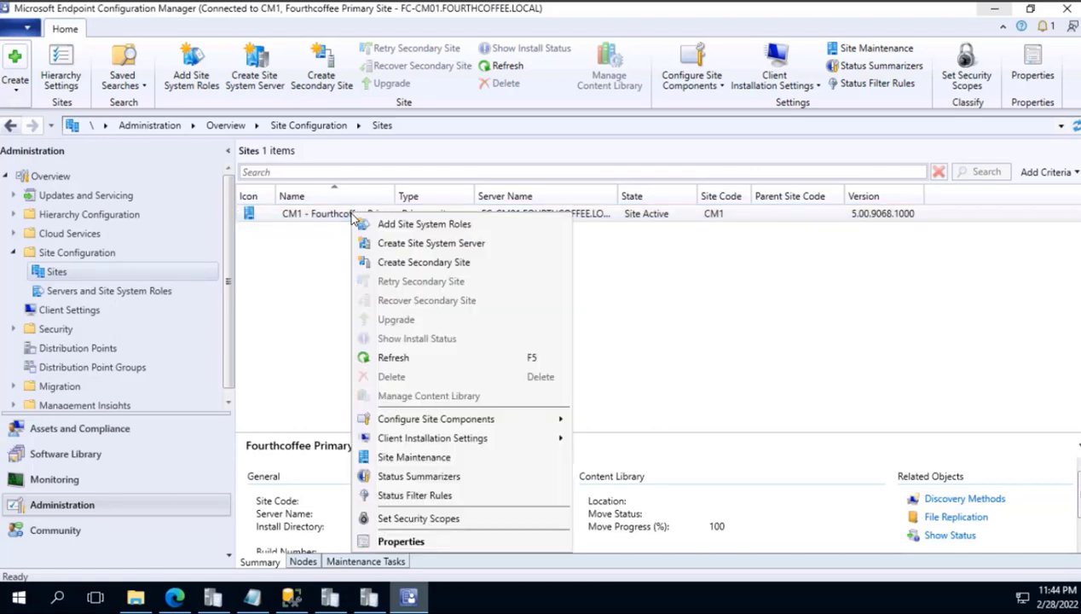
left_click(401, 542)
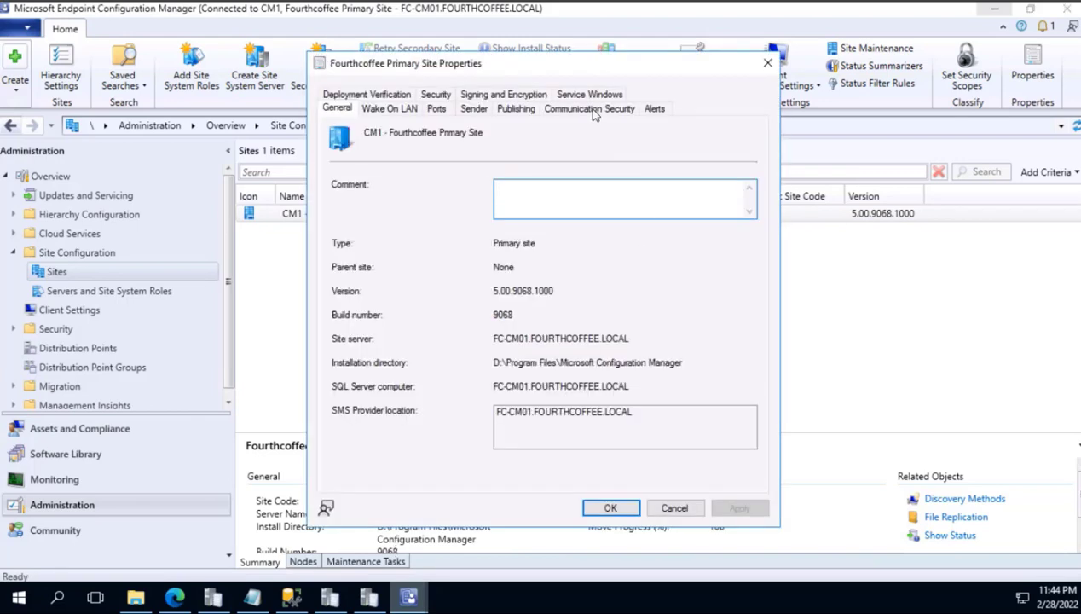
left_click(587, 111)
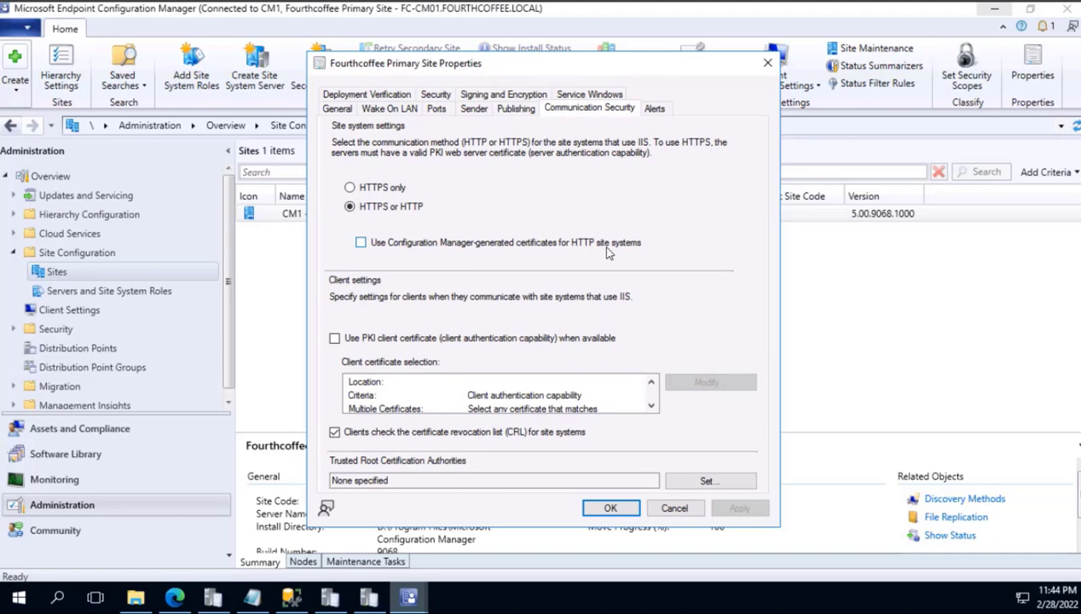
left_click(362, 243)
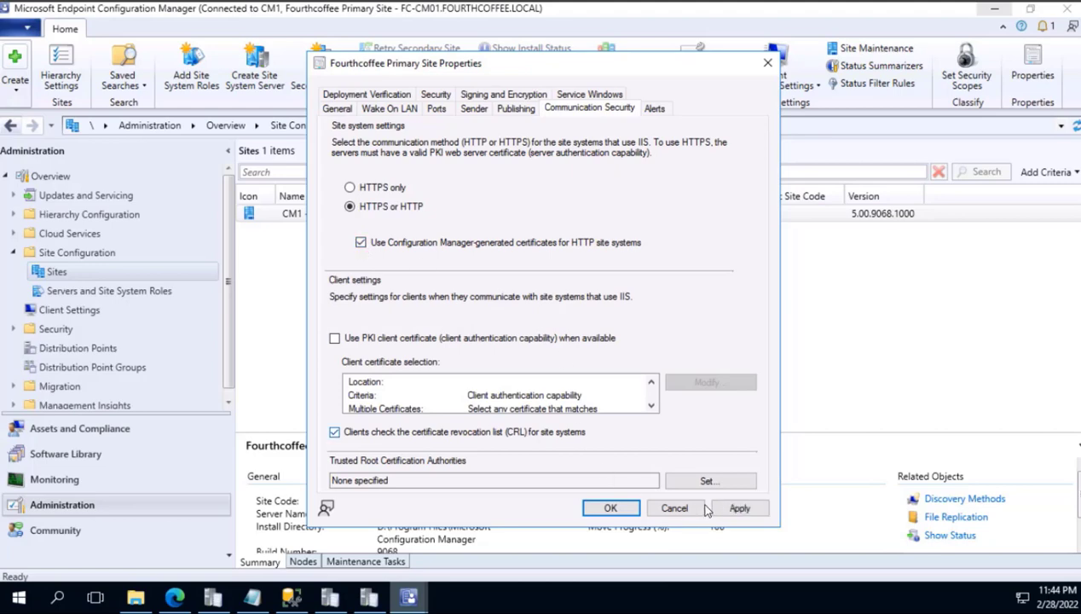
left_click(729, 509)
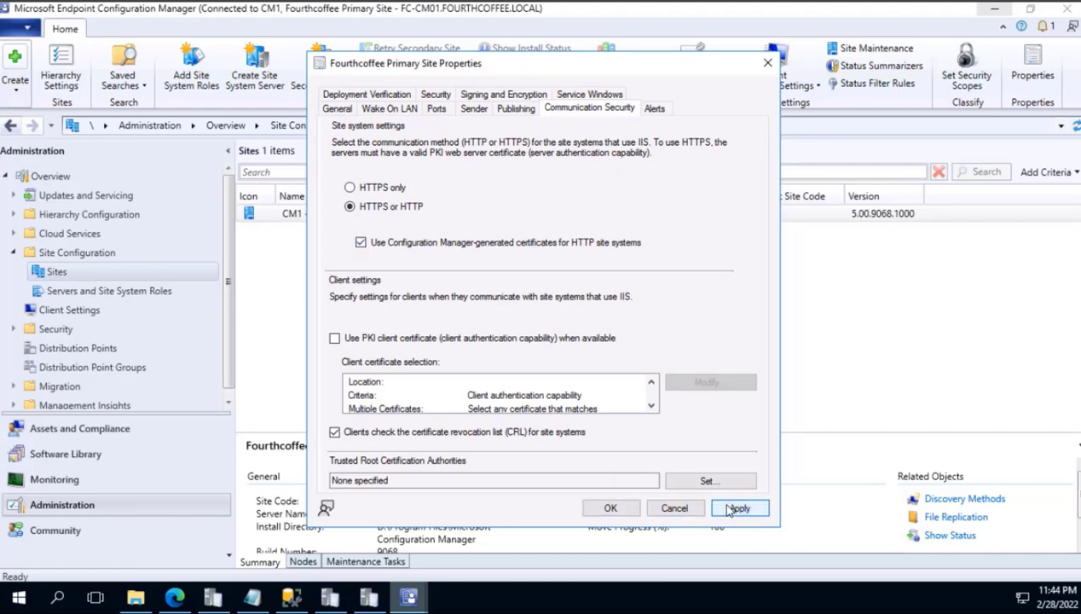
left_click(611, 509)
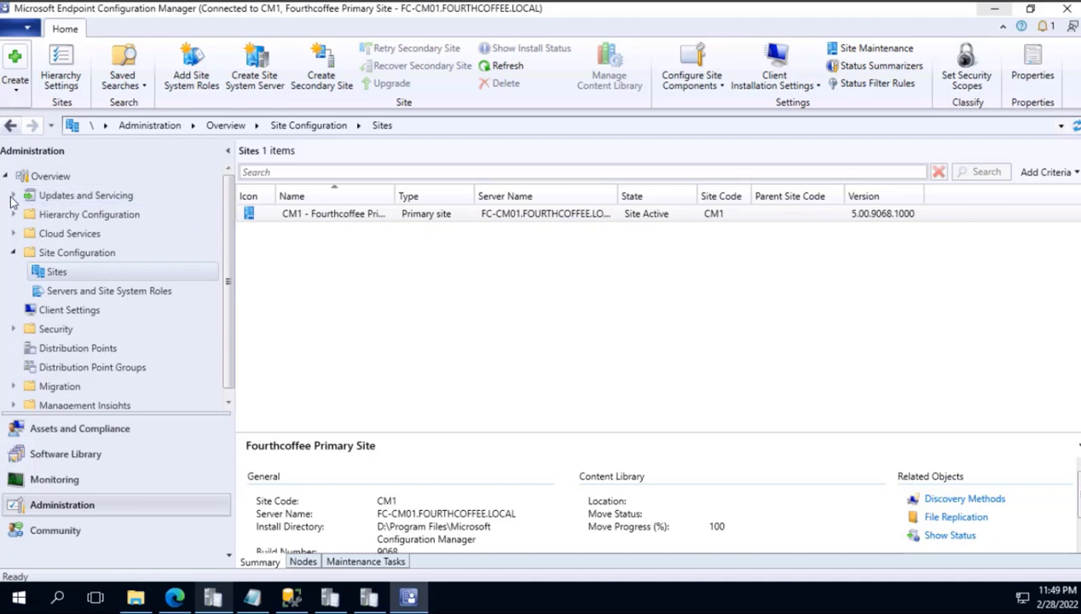
Rerun the prerequisite check on the 2111 Hotfix in Updates and Servicing
left_click(12, 195)
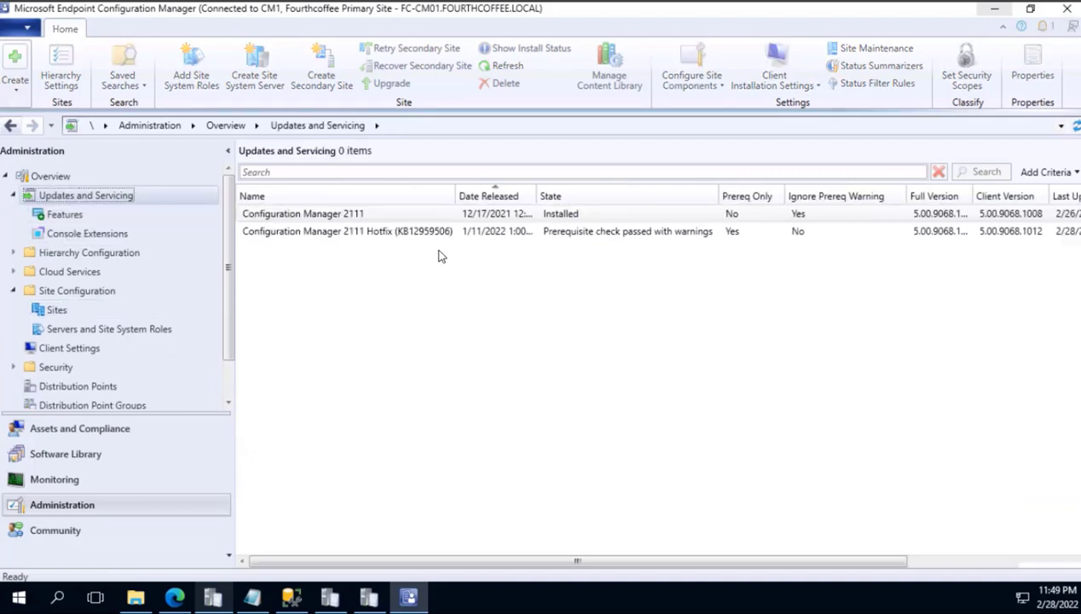
left_click(439, 233)
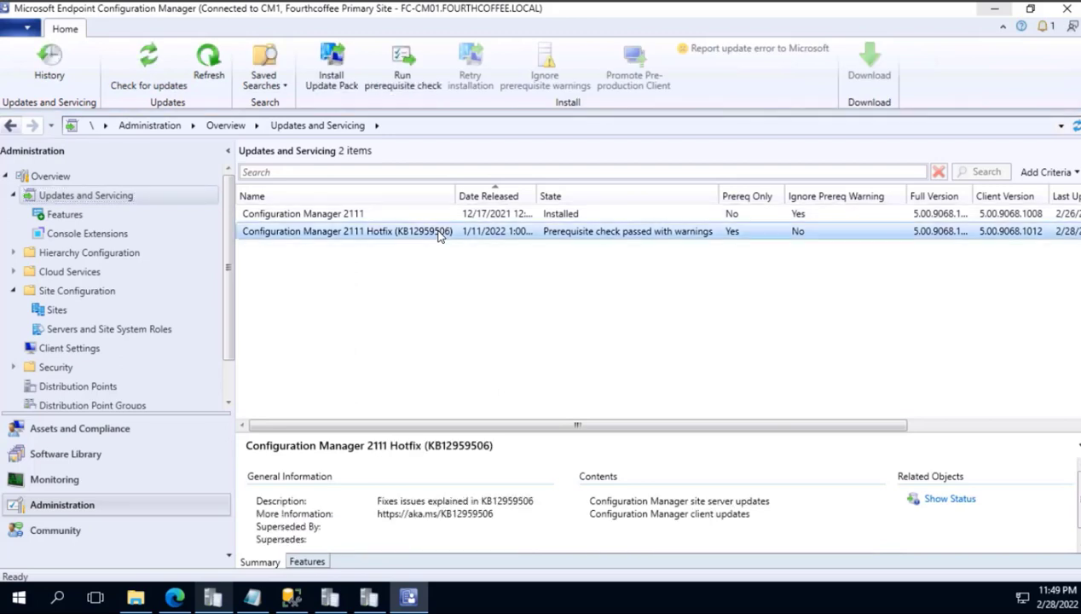
right_click(439, 234)
left_click(480, 263)
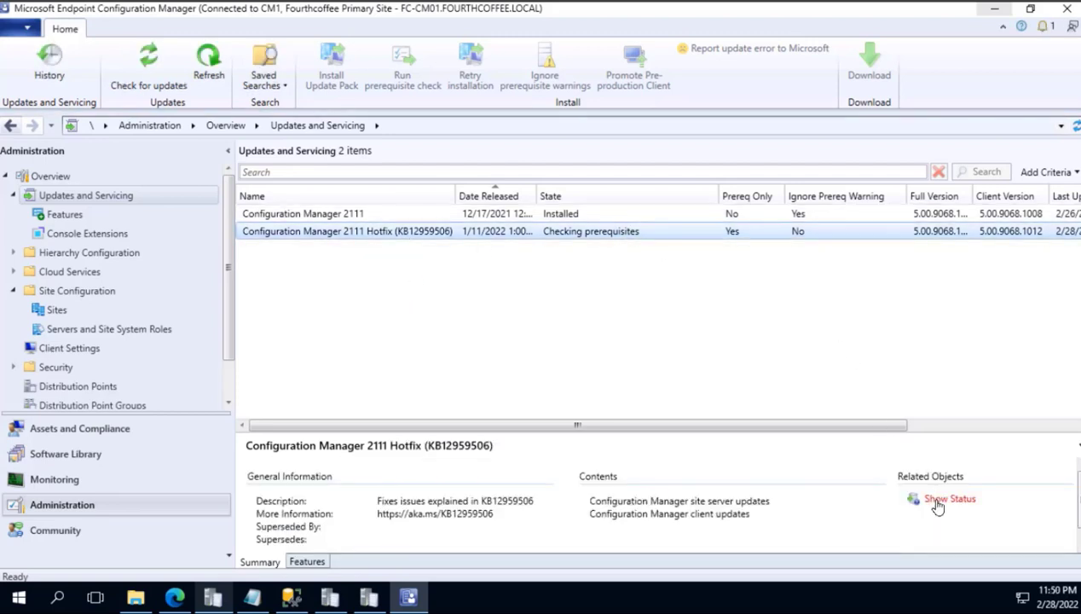
Show the hotfix's status and bring up the actions for its status row
left_click(937, 504)
left_click(325, 215)
right_click(325, 215)
Refresh the Prerequisite Check list, verify the HTTPS or Enhanced HTTP rule shows Completed, then close
left_click(369, 224)
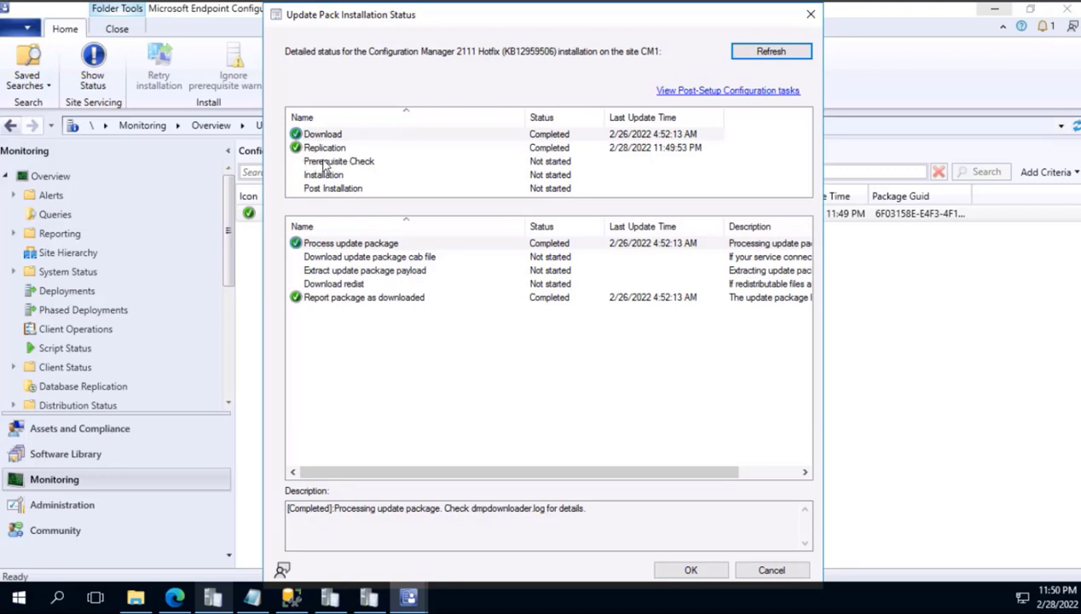
left_click(763, 53)
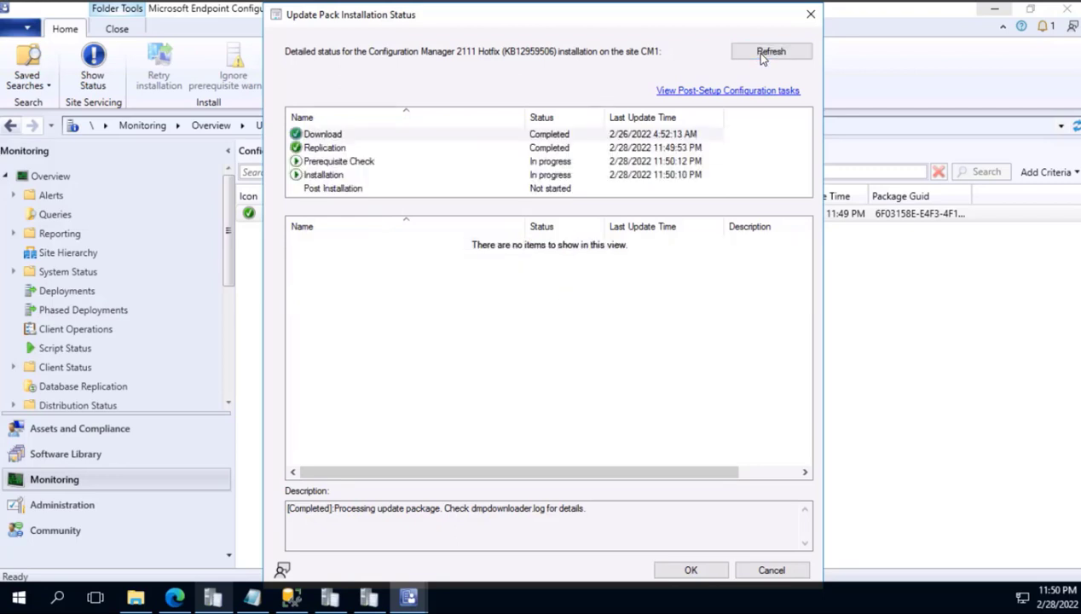
left_click(321, 161)
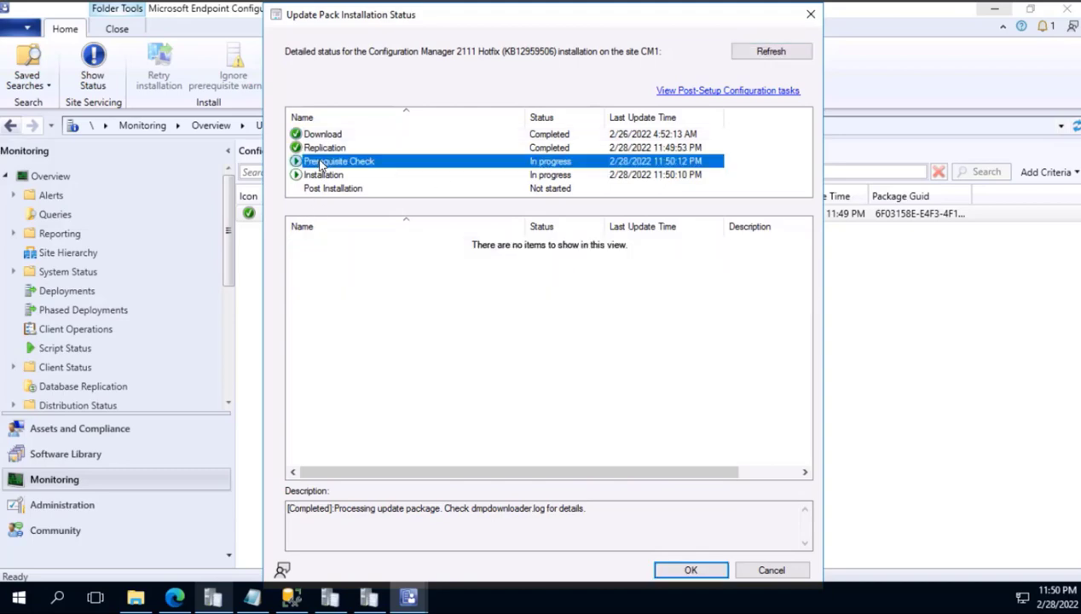
scroll(417, 364, "down", 15)
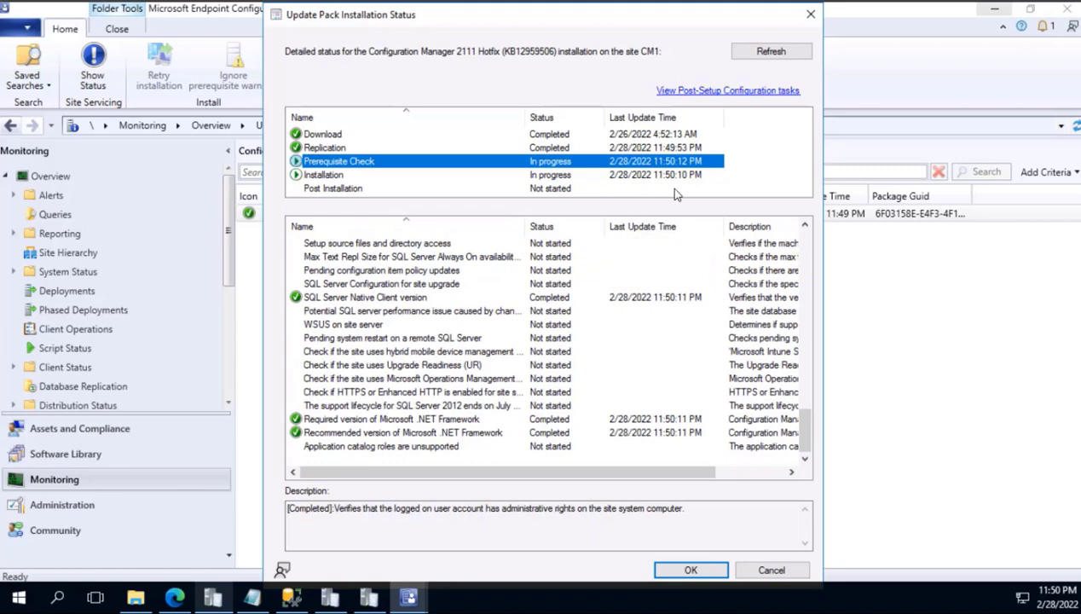
left_click(762, 54)
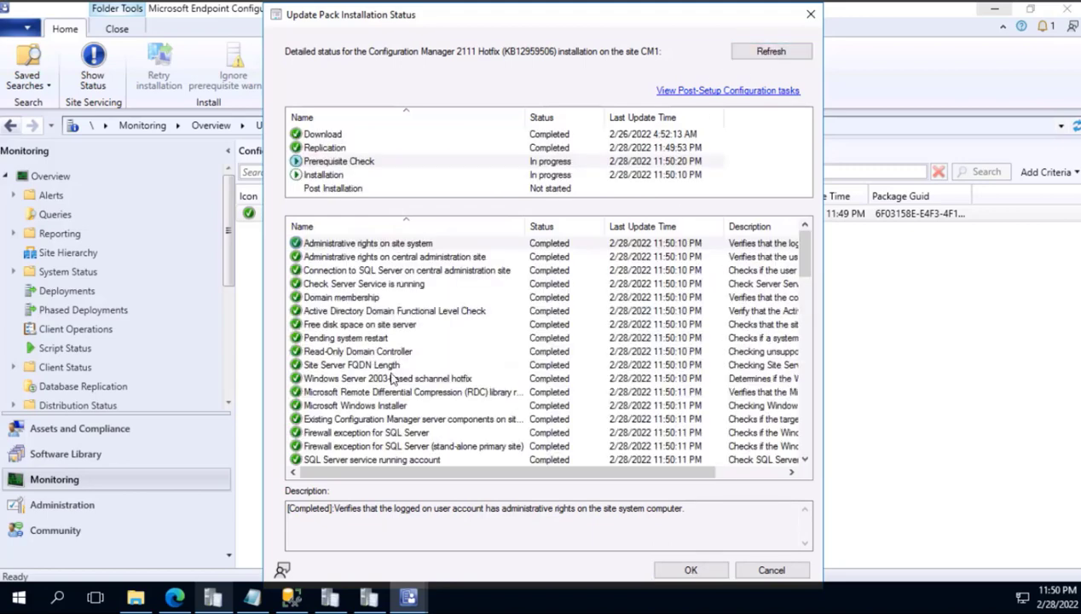
scroll(467, 377, "down", 10)
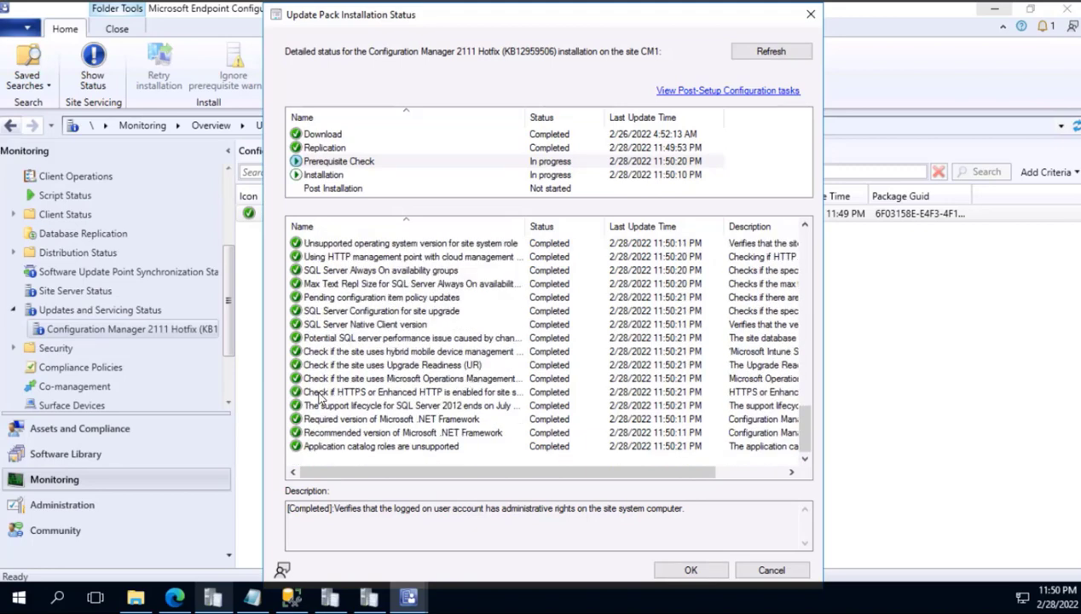
left_click(364, 394)
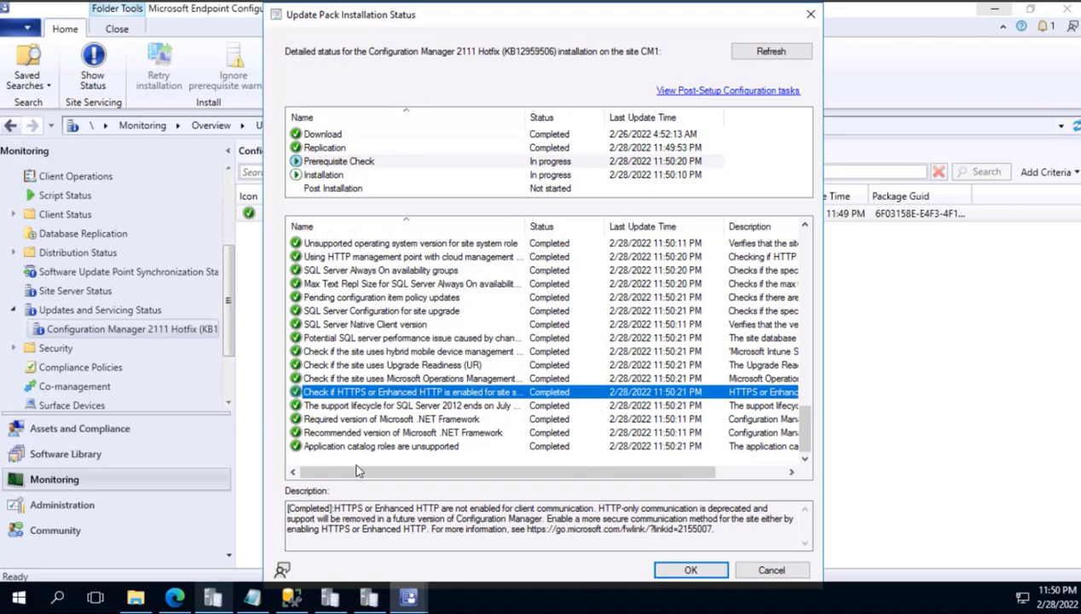
left_click(691, 569)
Go back to Administration > Updates and Servicing and select the 2111 Hotfix row to check its state
right_click(283, 215)
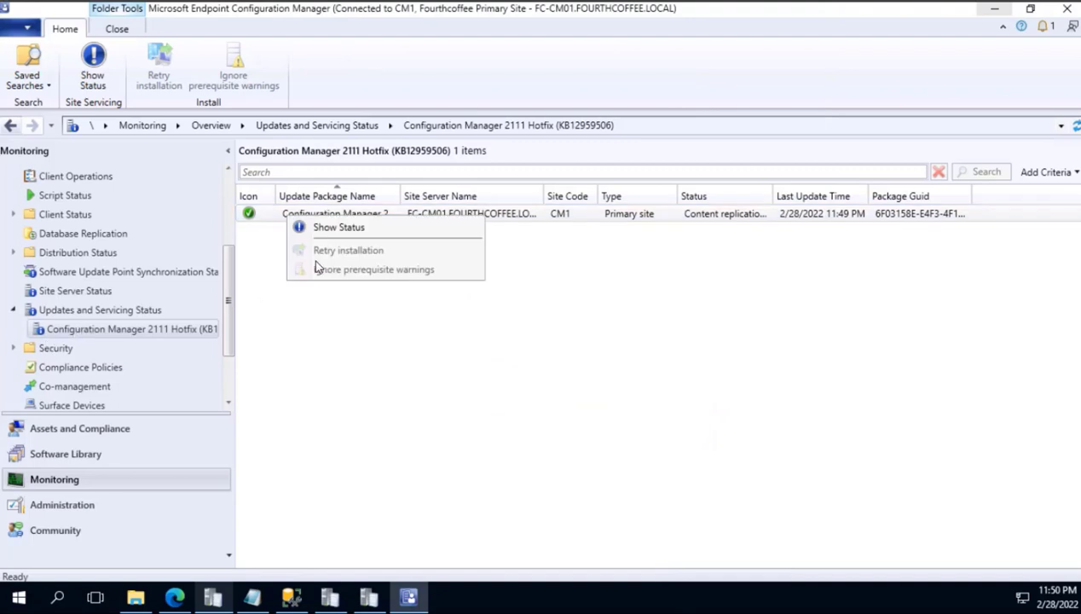
left_click(54, 434)
left_click(58, 507)
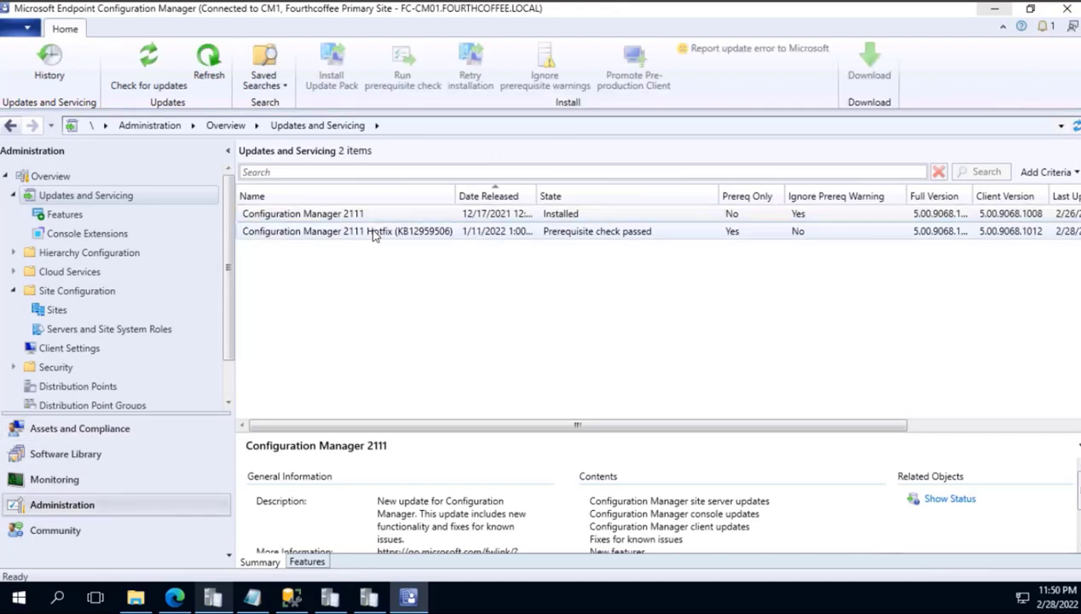
left_click(372, 233)
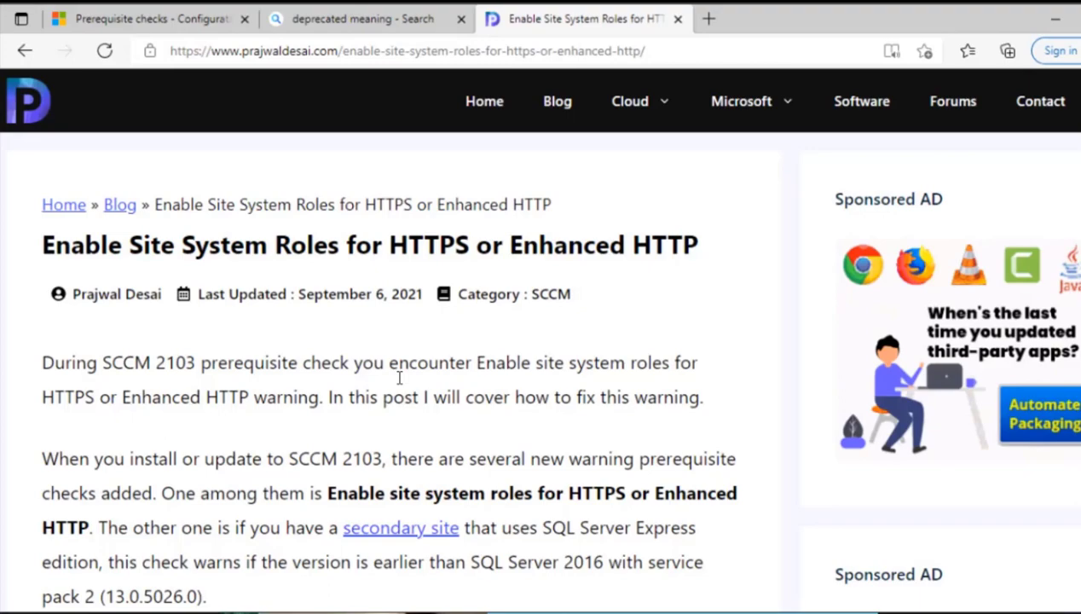
Scroll the Enhanced HTTP article down to its fix section and communication security settings screenshot
scroll(392, 378, "down", 8)
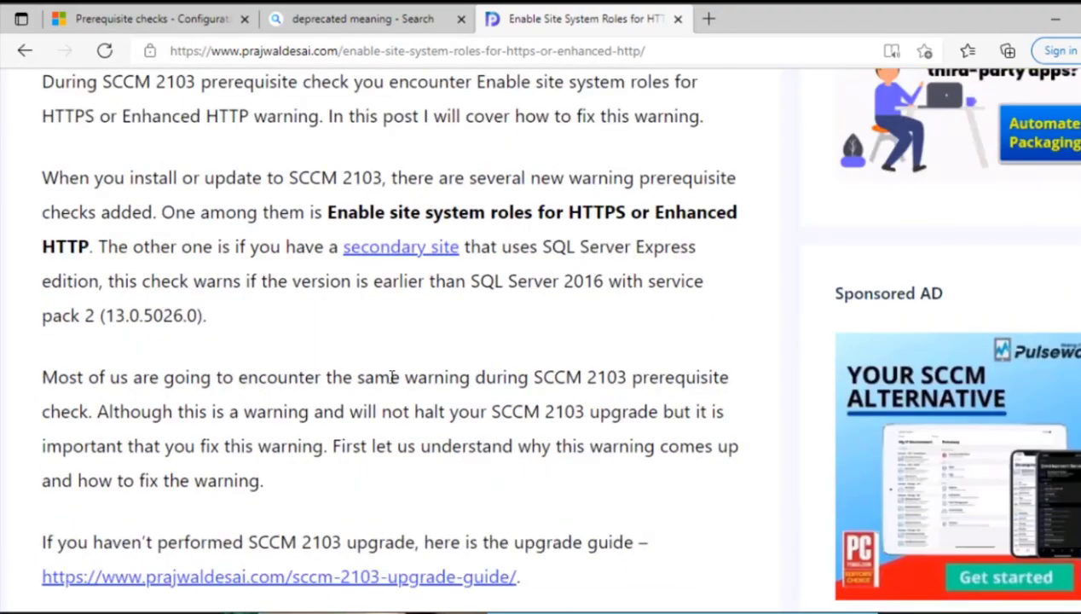
scroll(393, 384, "down", 15)
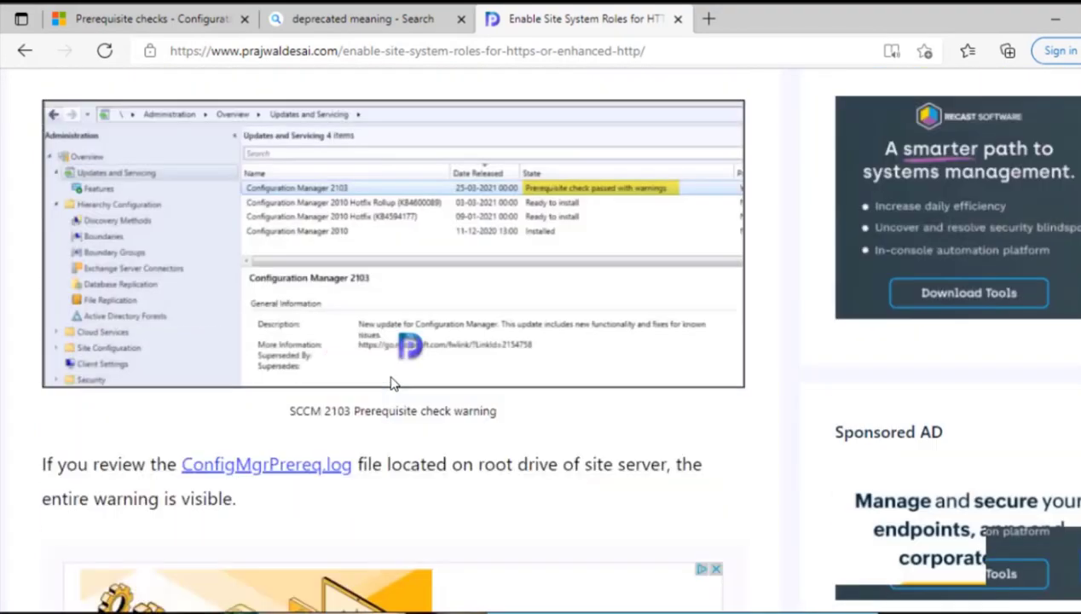
scroll(391, 383, "down", 4)
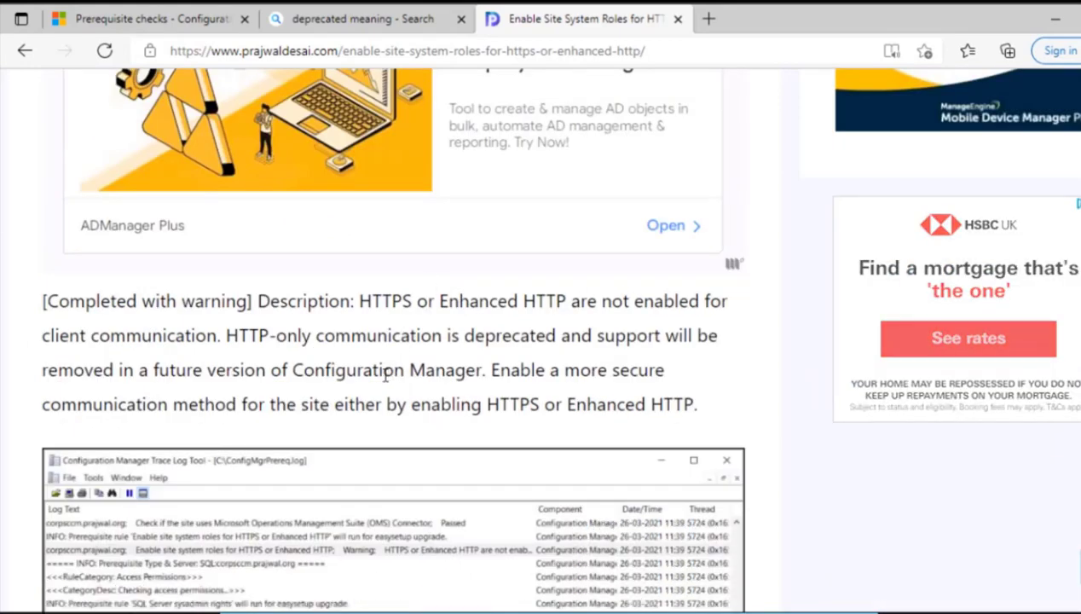
scroll(378, 380, "down", 7)
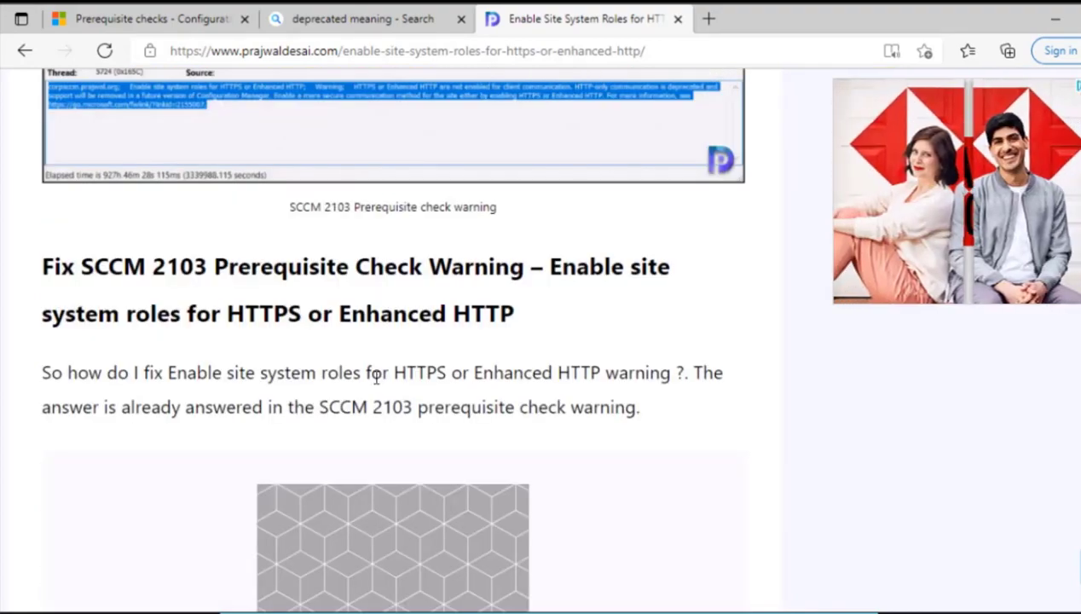
scroll(375, 384, "down", 5)
scroll(373, 385, "down", 2)
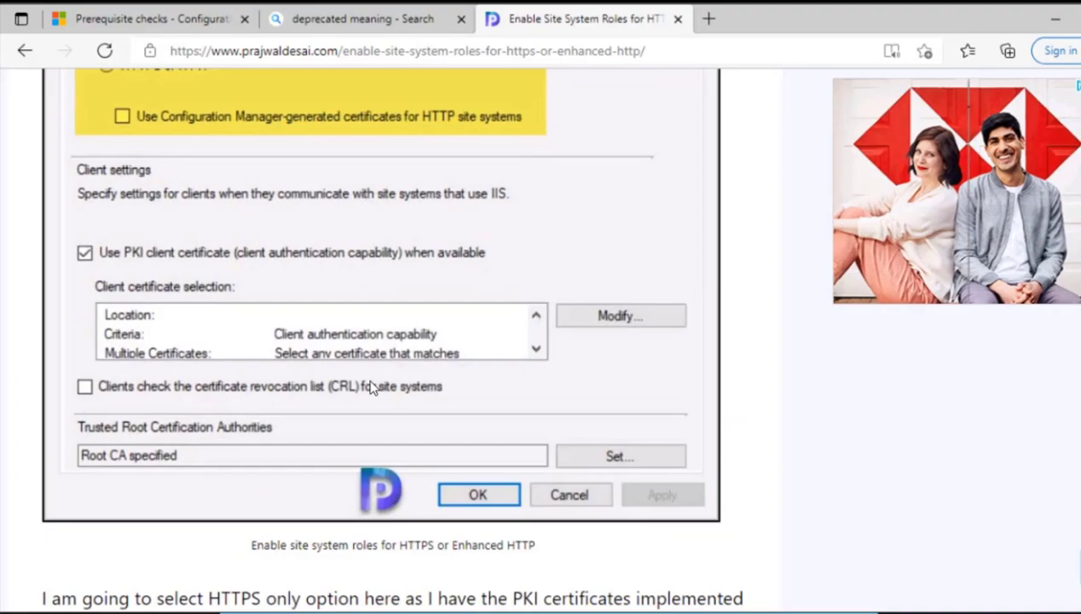